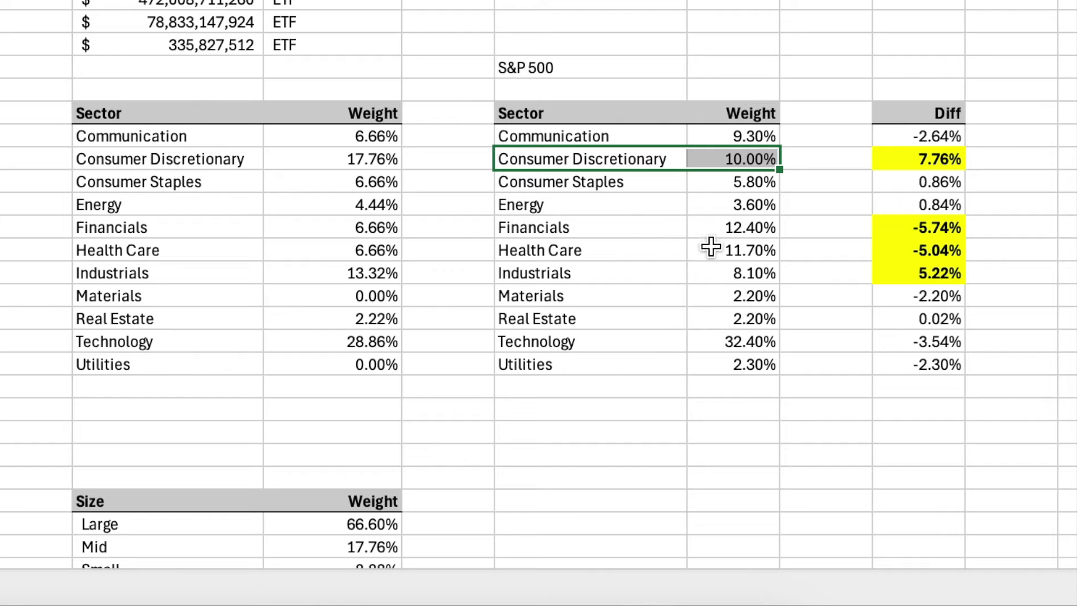
Check the Materials and Utilities weights in the portfolio sector table against the S&P 500 weights
click(345, 369)
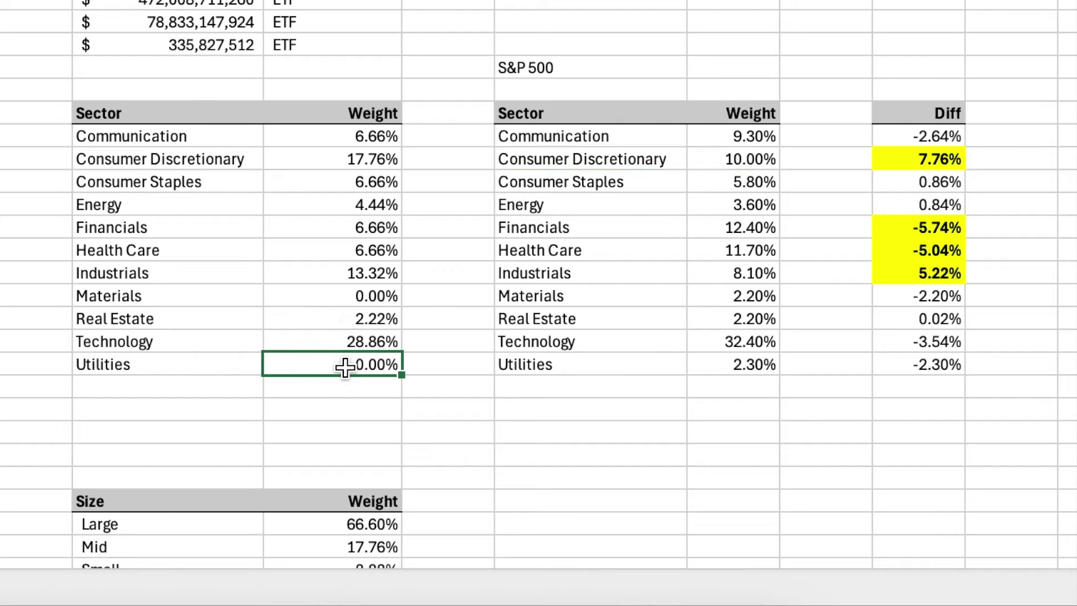
click(293, 297)
click(310, 370)
Sort the entire holdings table alphabetically by Sector
scroll(538, 285, up, 2)
scroll(538, 284, left, 2)
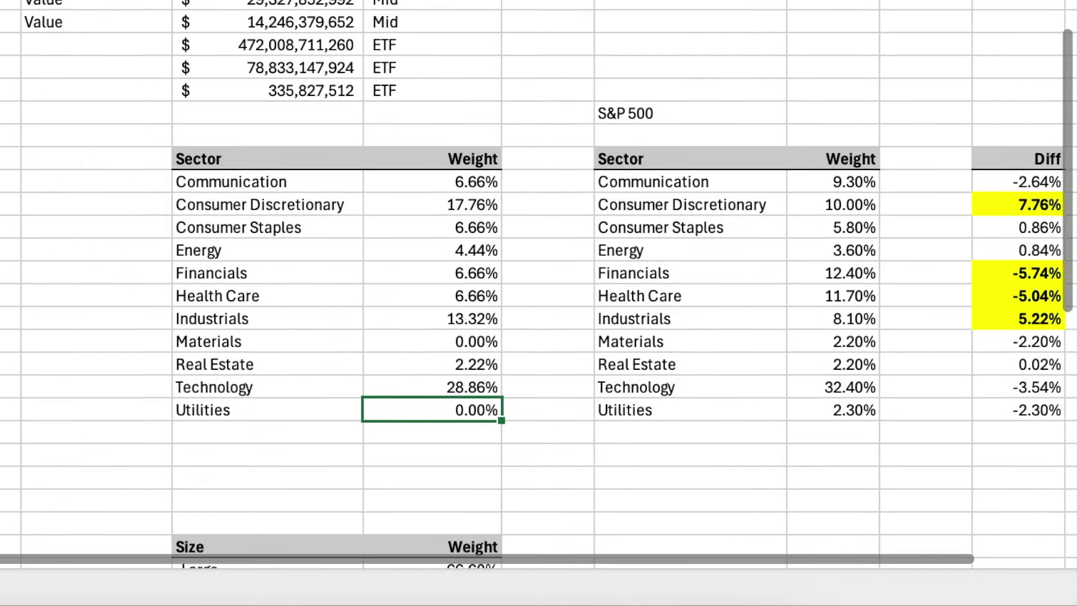
scroll(249, 347, up, 10)
scroll(250, 346, left, 3)
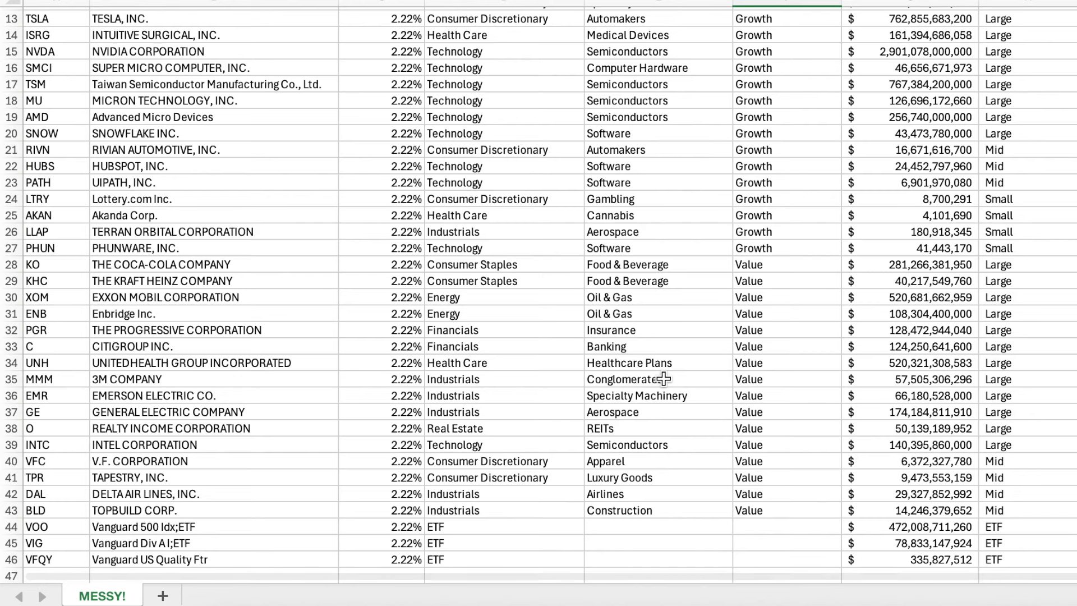
drag(62, 561, 56, 545)
drag(155, 478, 1008, 35)
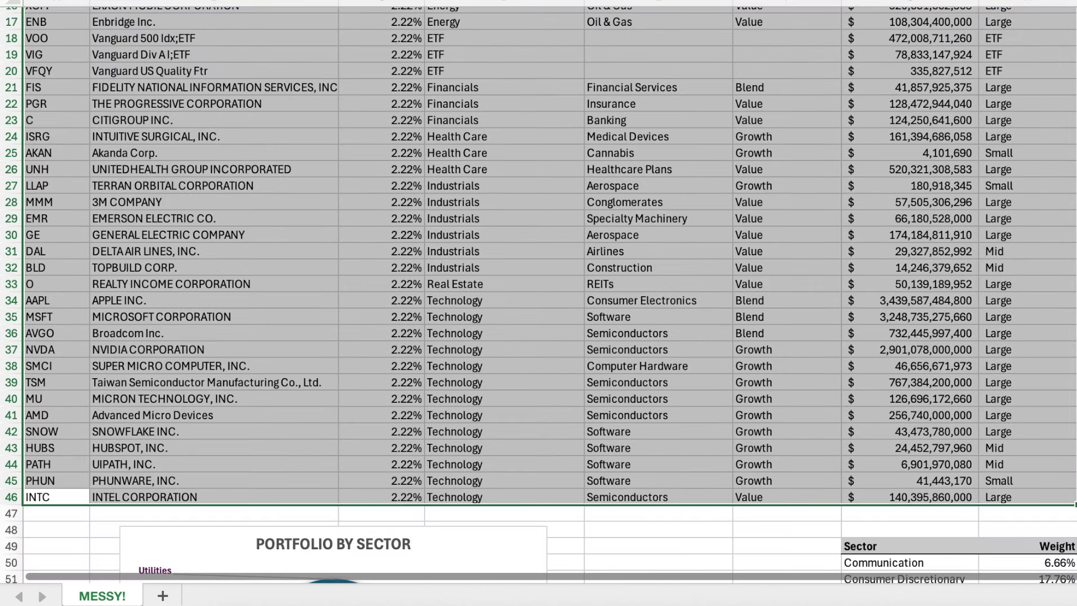
scroll(939, 207, up, 5)
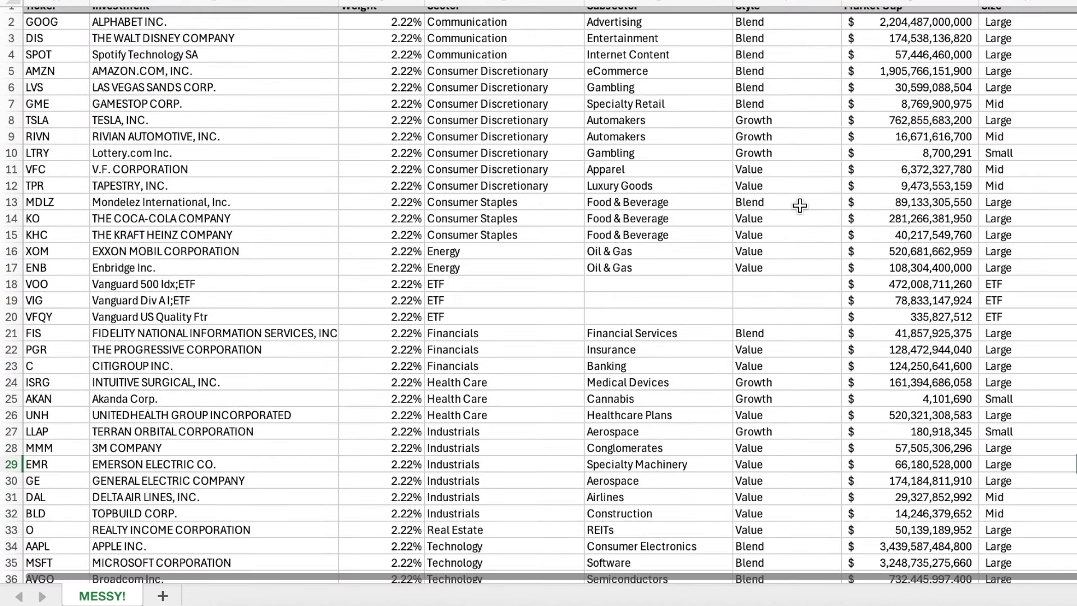
Examine the Consumer Discretionary holdings for overlapping subsectors, comparing the two Gambling companies and the two Automakers
drag(465, 76, 473, 185)
scroll(630, 239, up, 1)
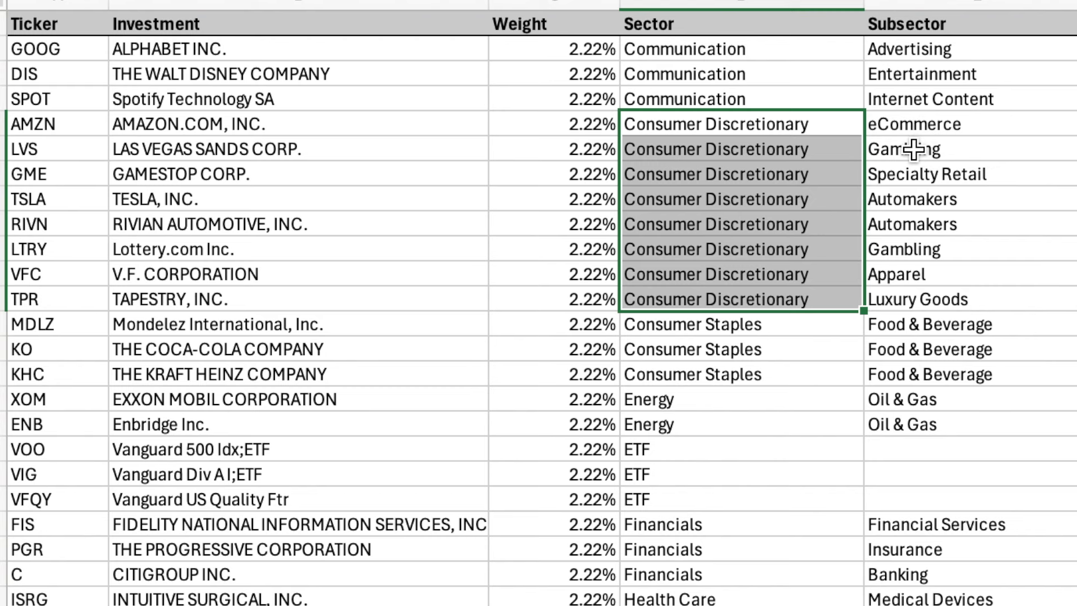
click(915, 149)
ctrl+click(921, 249)
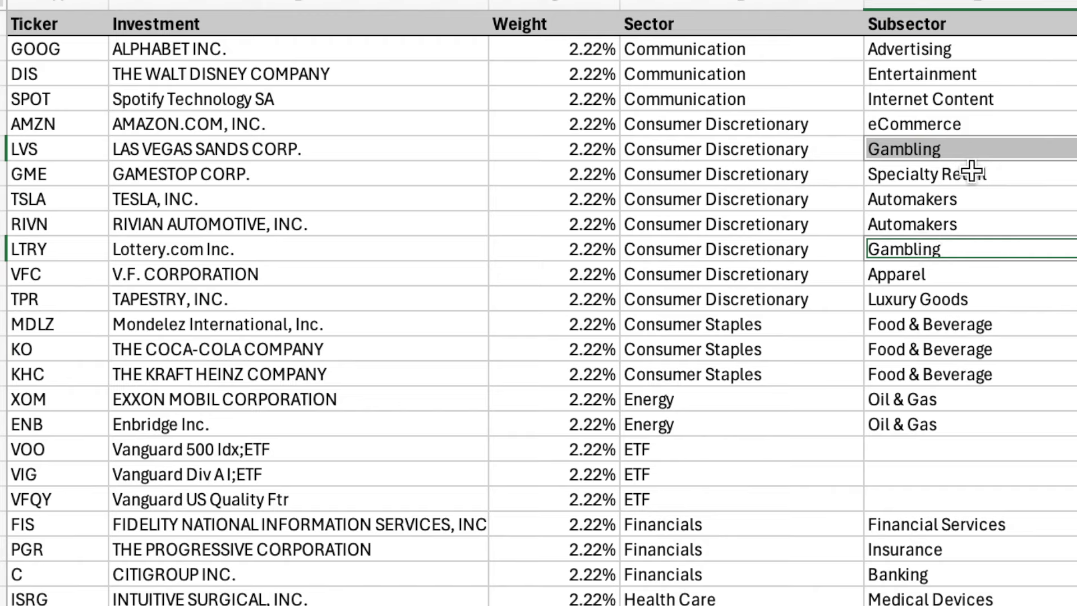
click(974, 201)
ctrl+click(974, 224)
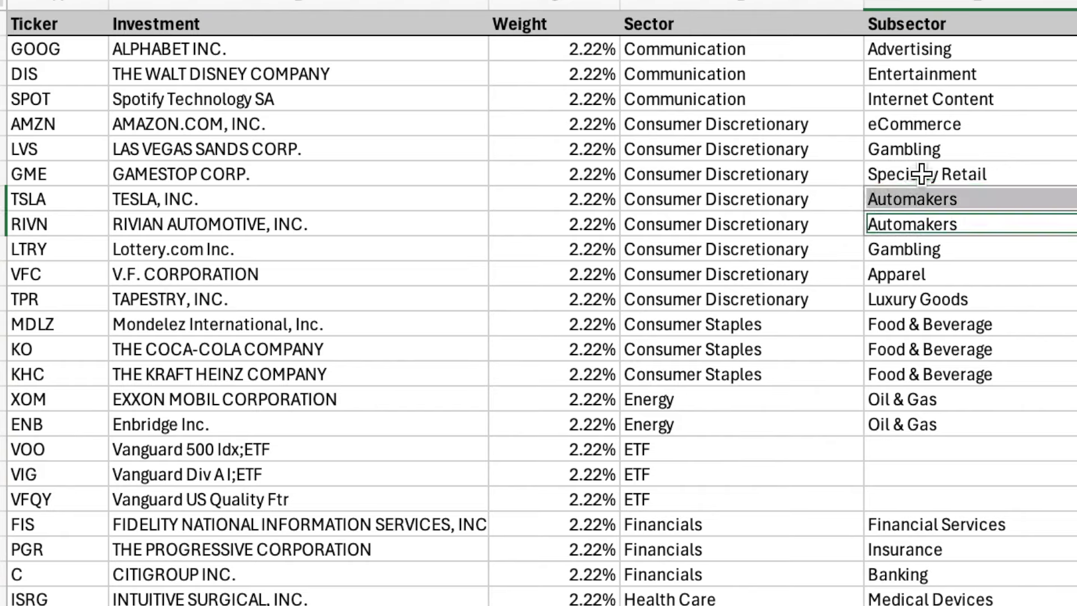
drag(921, 150, 834, 150)
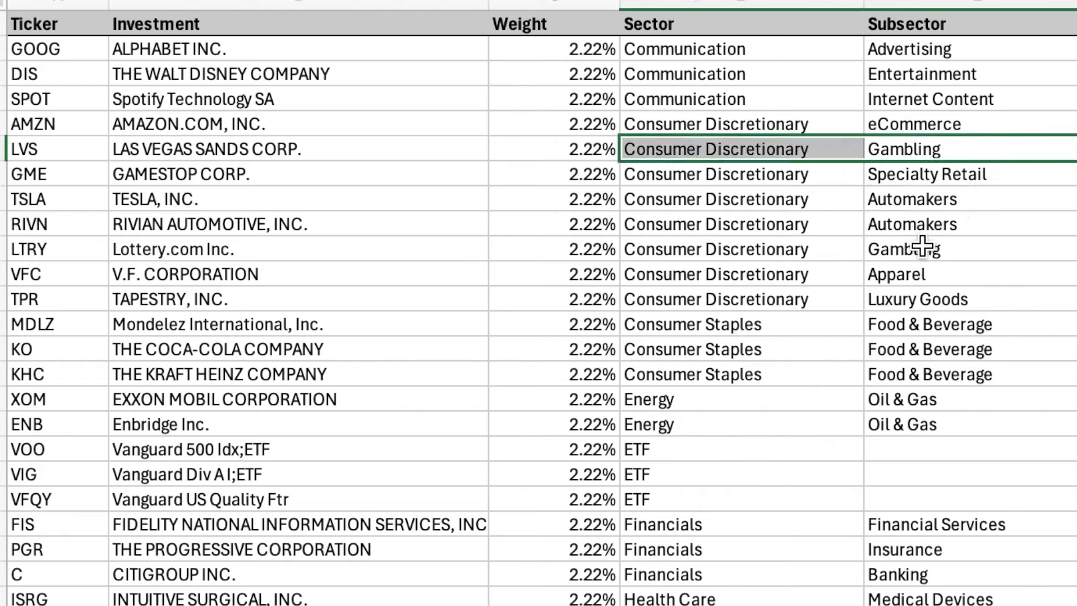
drag(923, 249, 780, 249)
click(926, 199)
drag(926, 200, 407, 224)
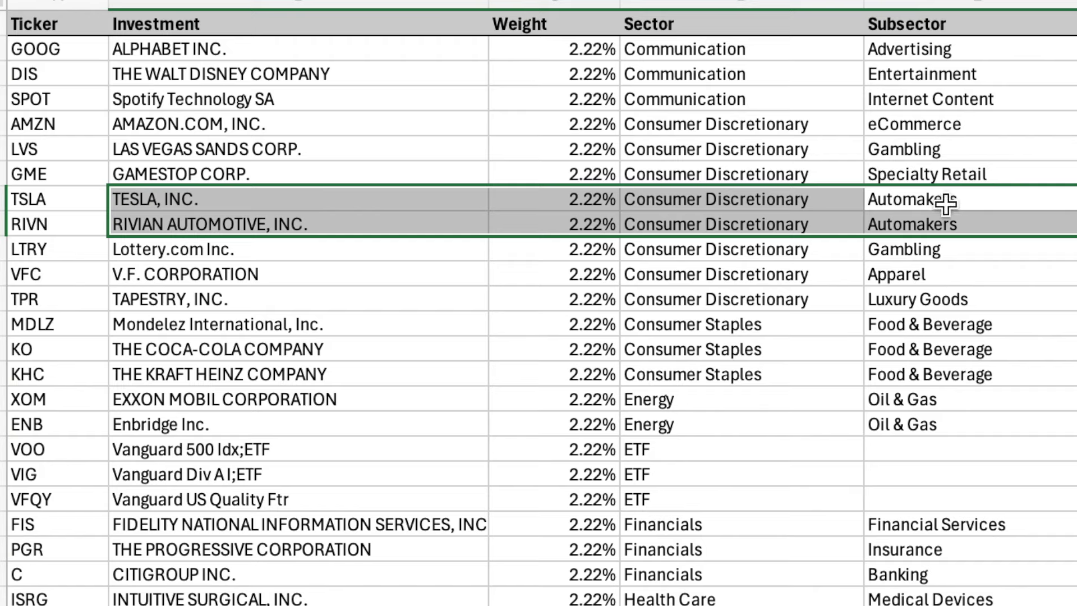
Delete the Rivian Automotive (RIVN) row from the holdings table
click(82, 227)
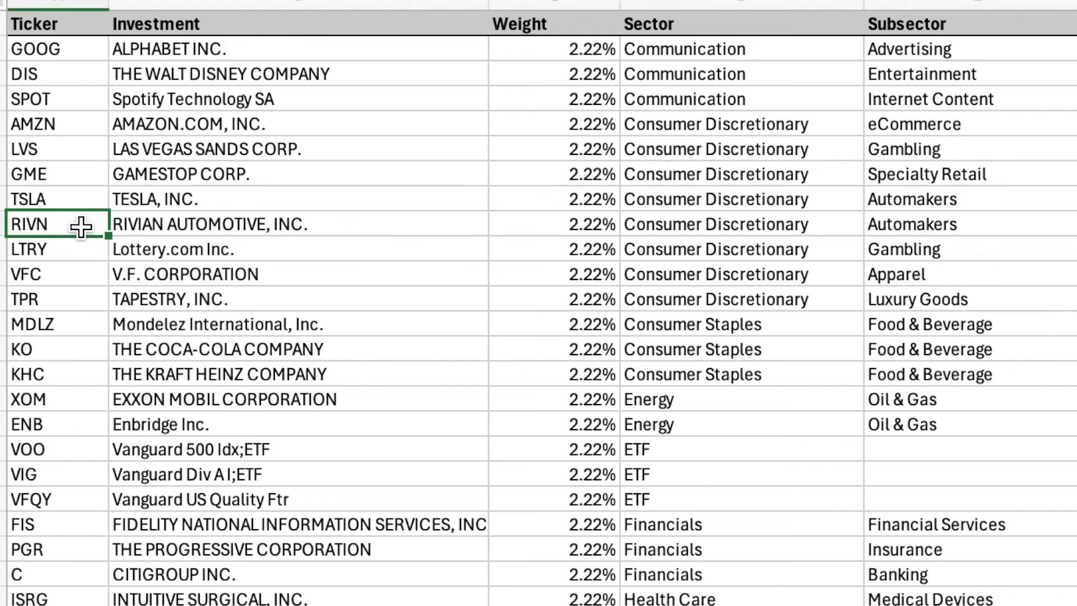
drag(81, 227, 1065, 225)
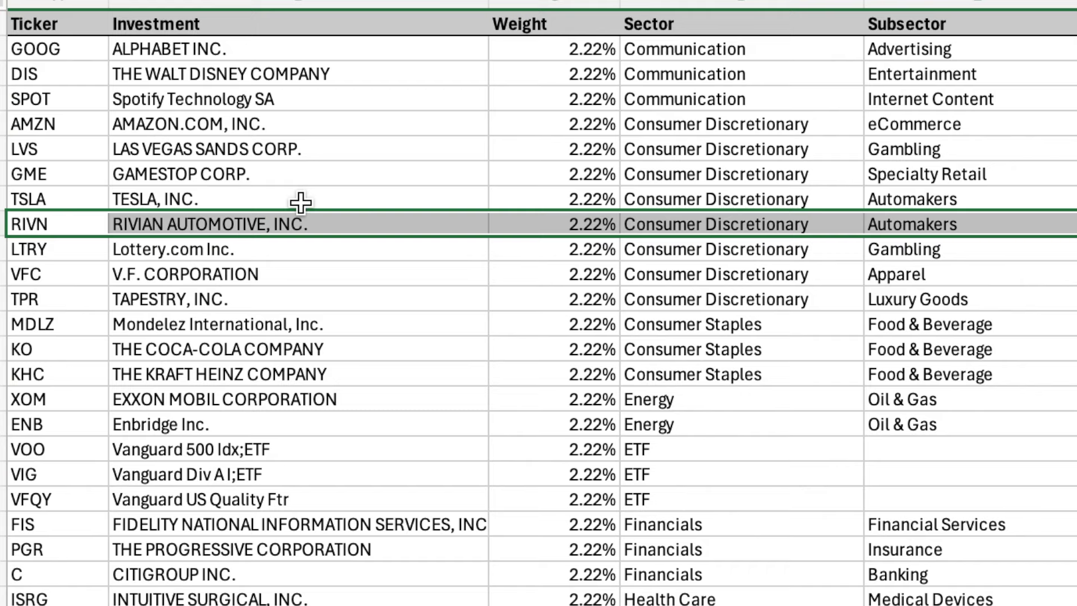
right_click(9, 230)
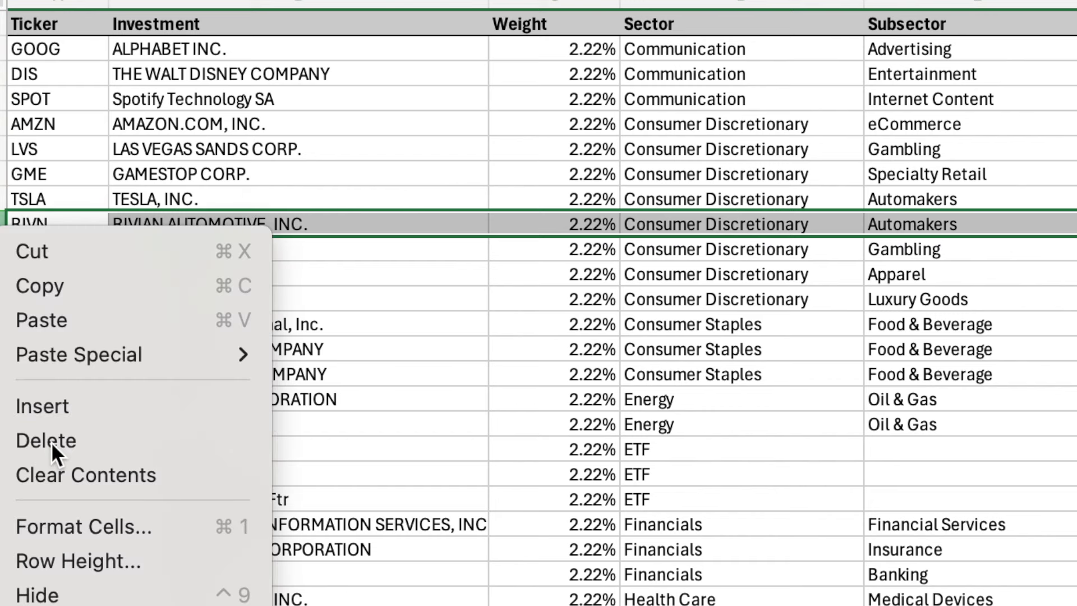
click(52, 442)
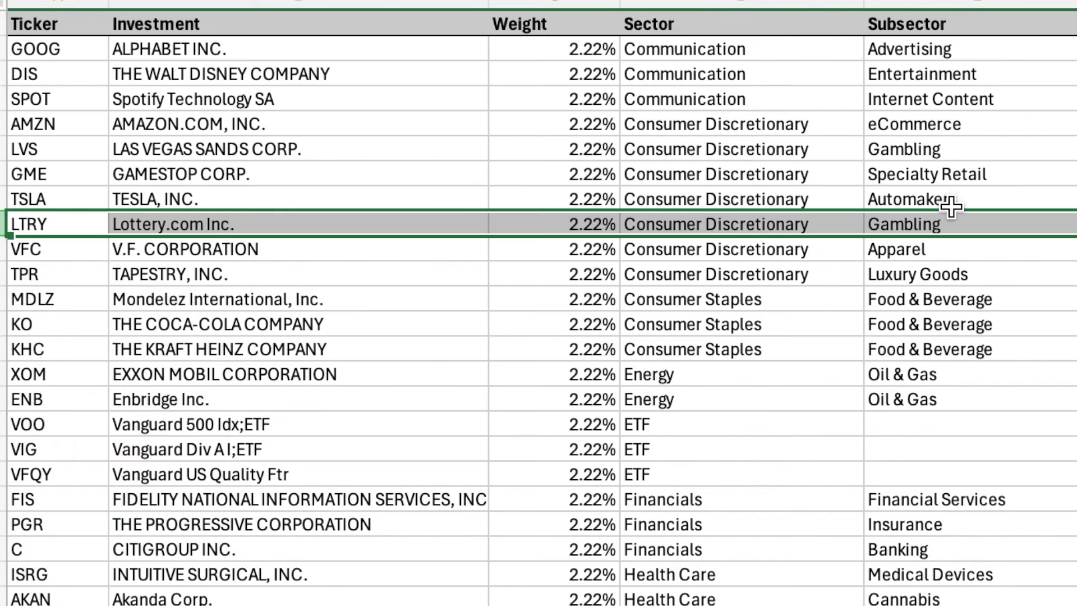
Review the Tesla holding's subsector and sector in the holdings table
click(949, 205)
click(452, 198)
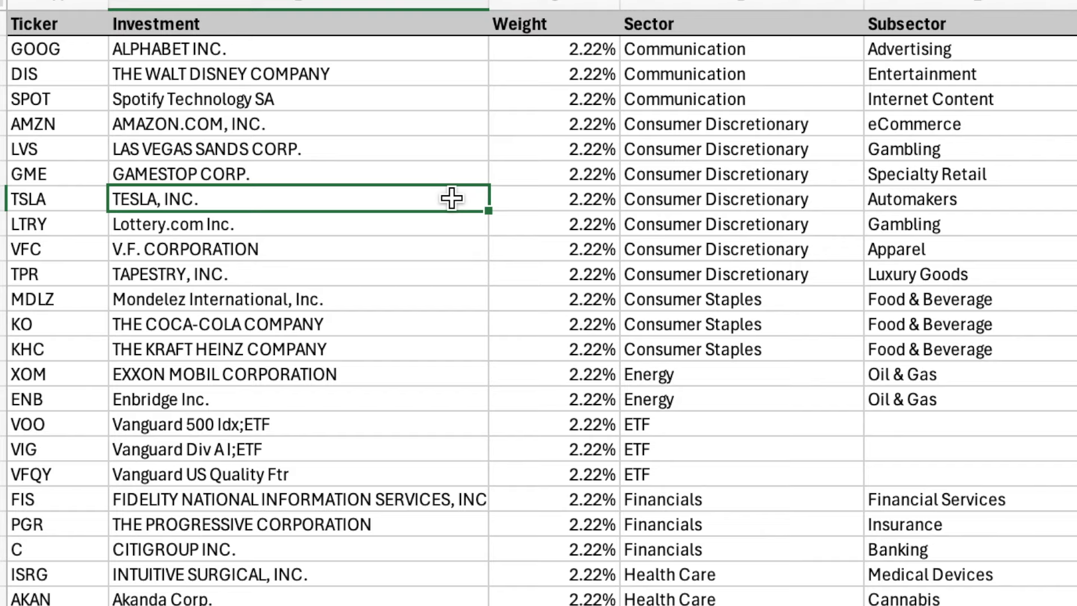
scroll(690, 452, down, 10)
scroll(690, 452, up, 10)
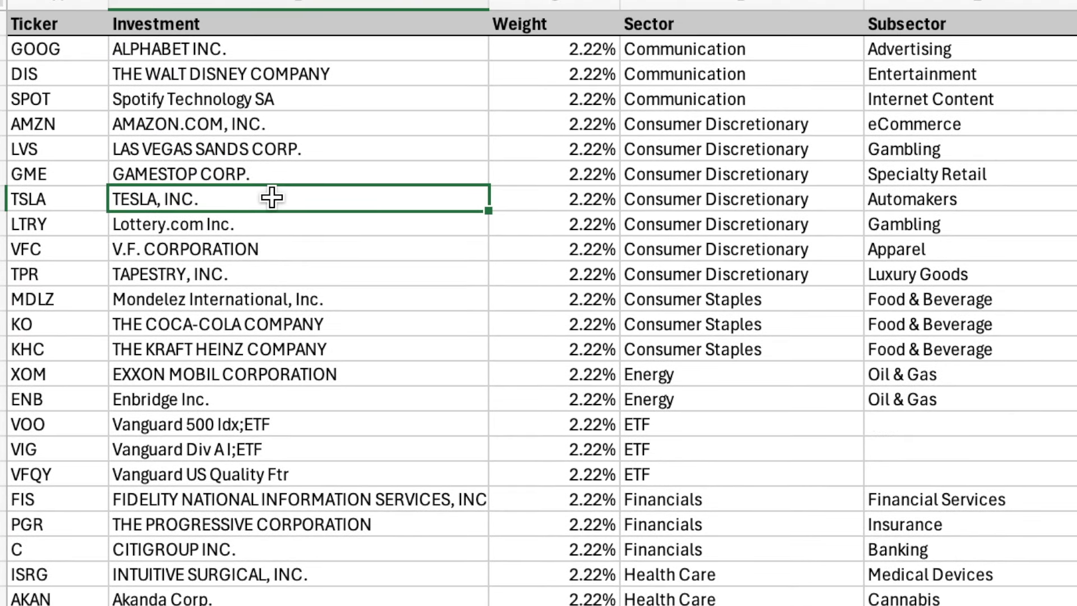
click(698, 200)
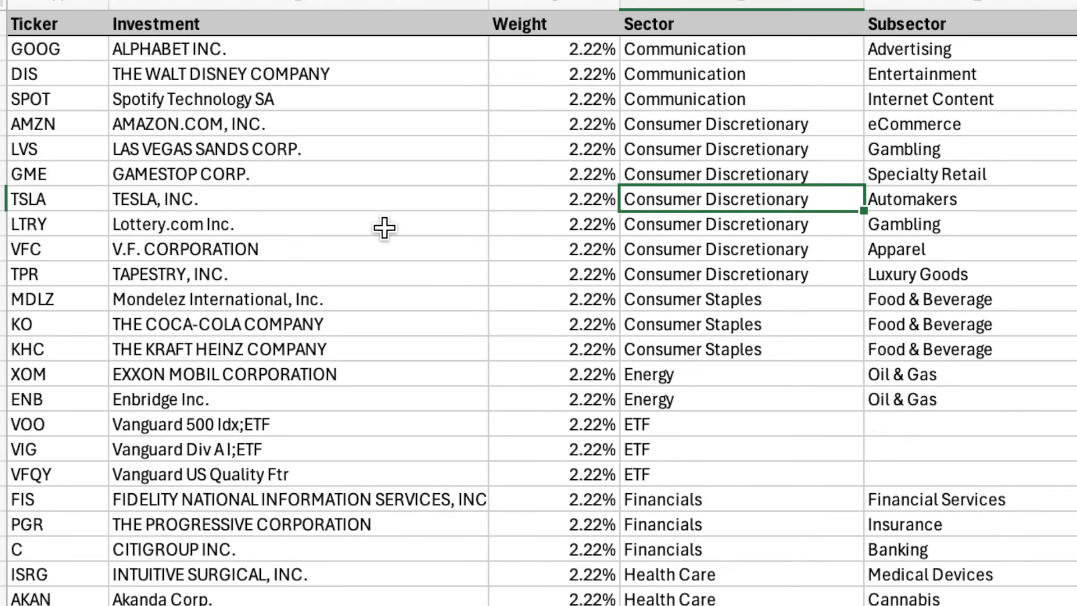
Compare Lottery.com with Las Vegas Sands, including market cap, and delete the Lottery.com (LTRY) row
click(301, 230)
ctrl+click(279, 149)
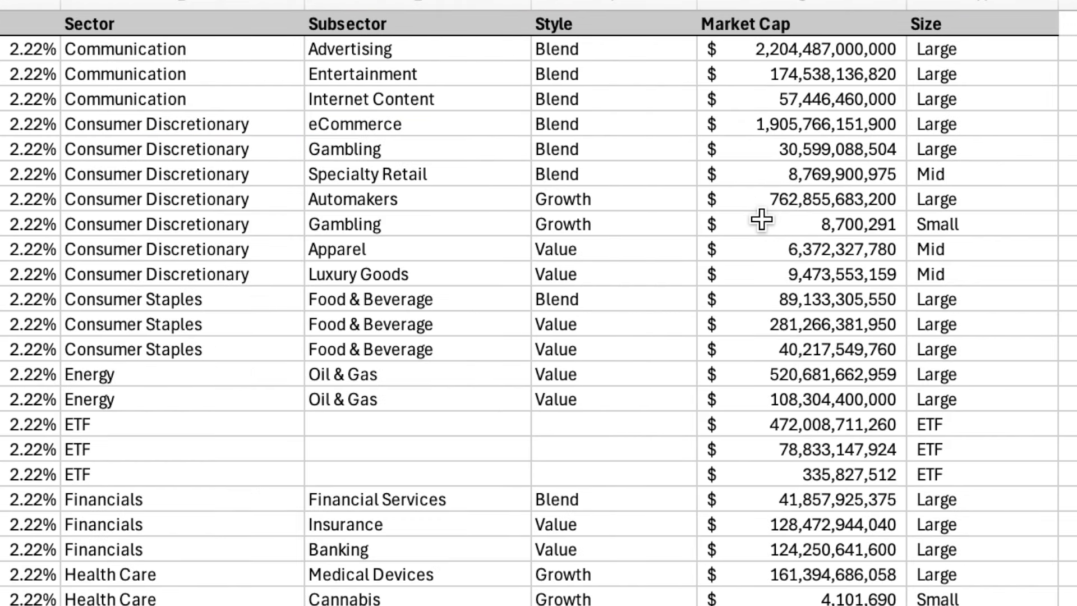
click(761, 220)
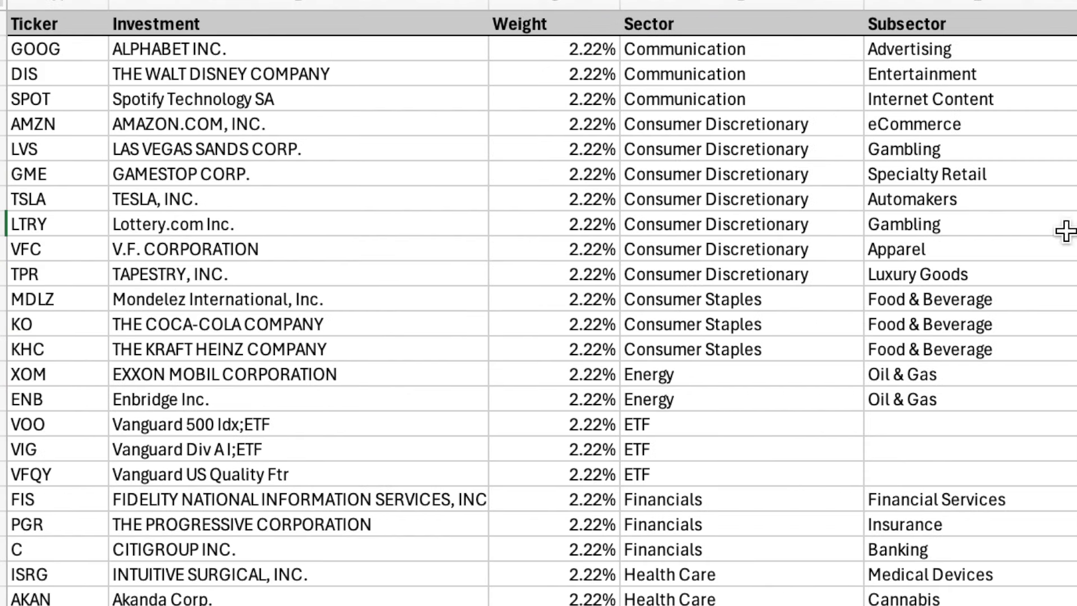
click(291, 233)
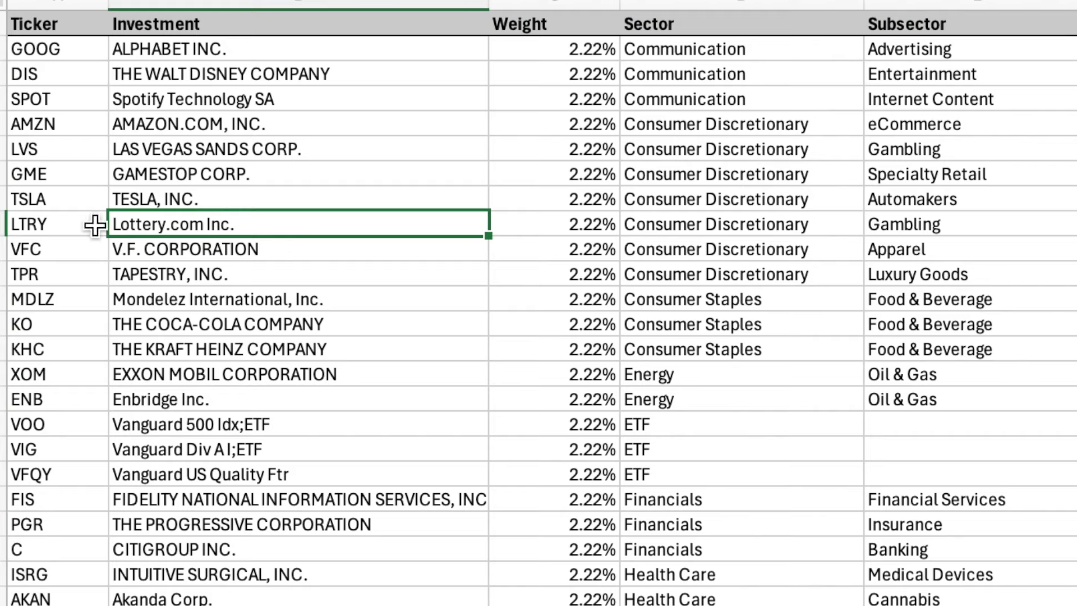
click(75, 224)
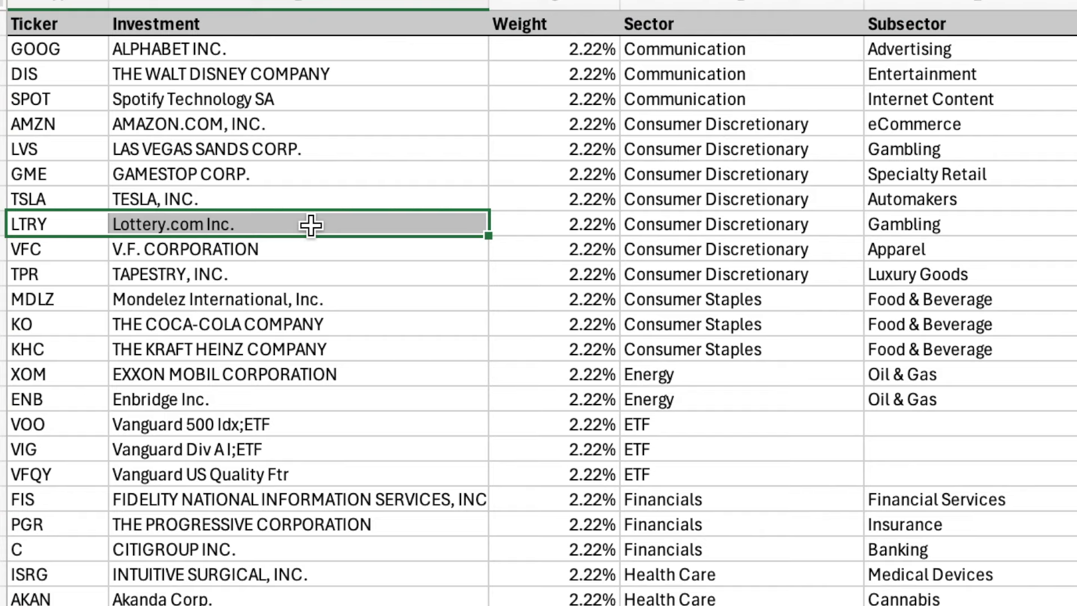
click(2, 225)
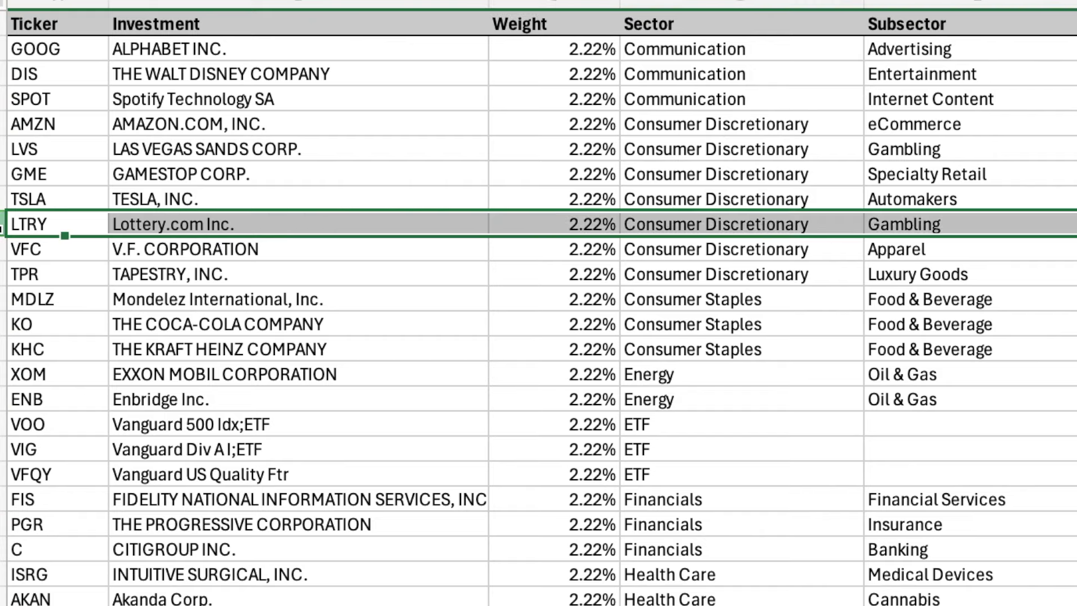
key(ctrl+minus)
Total the weights of the Consumer Discretionary holdings and set that sector's portfolio weight to 13.32%
drag(552, 124, 589, 247)
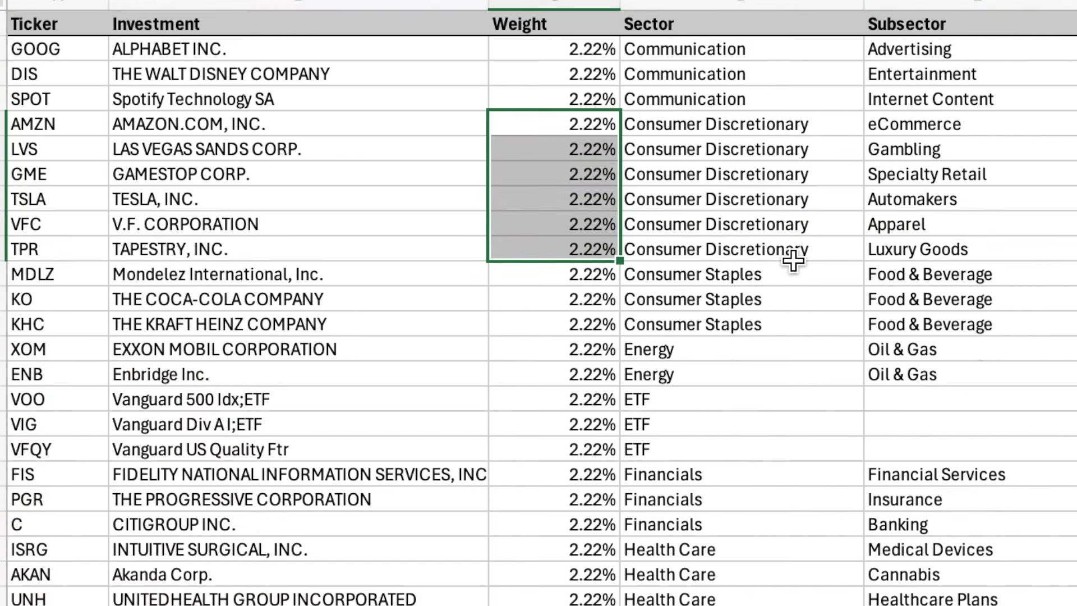
scroll(793, 260, right, 10)
scroll(466, 254, up, 1)
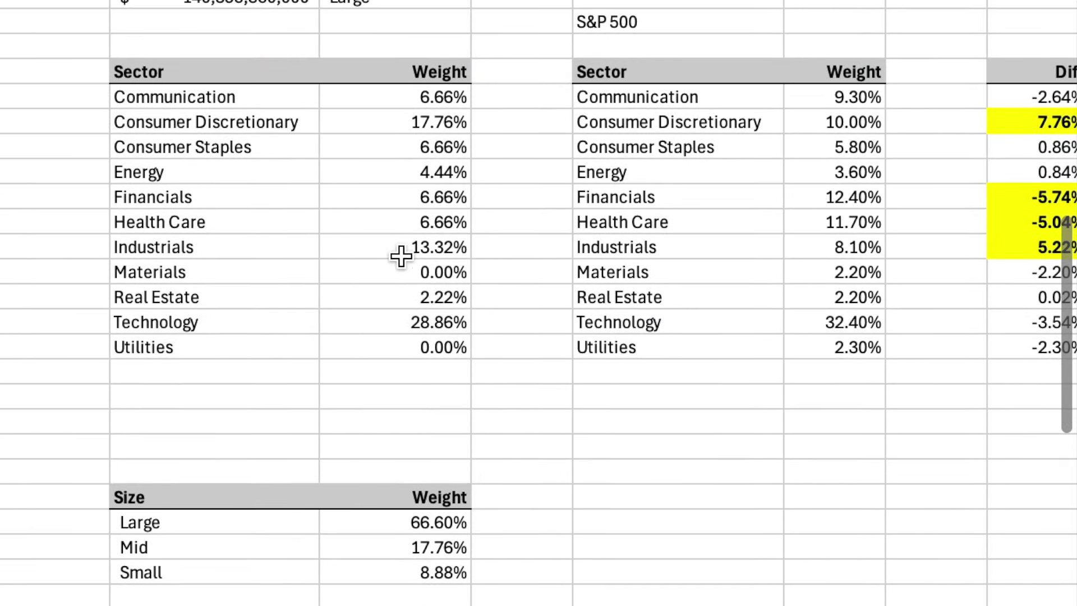
click(410, 125)
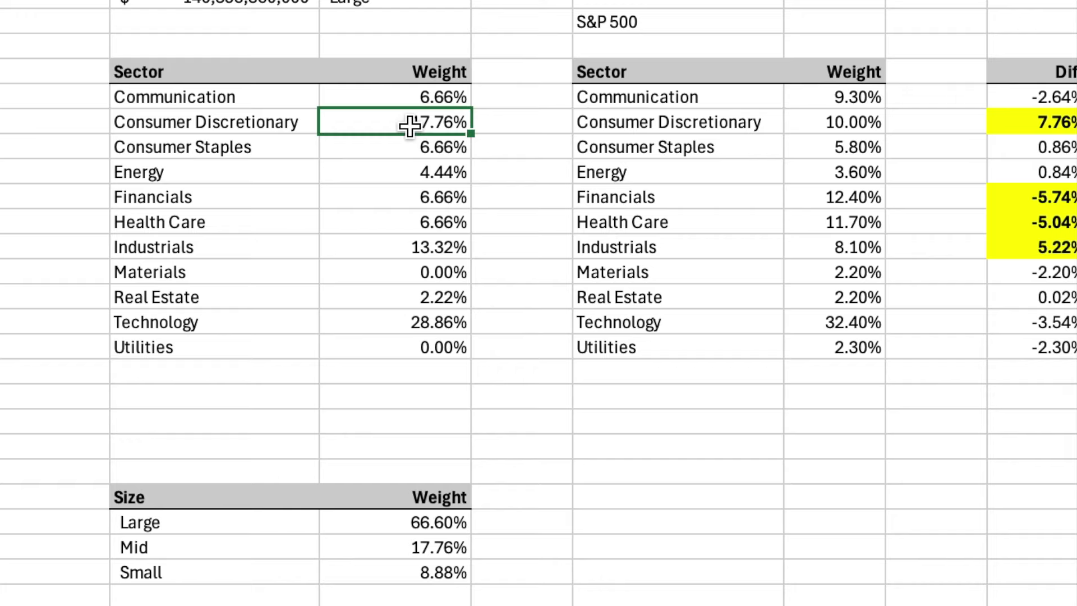
text(13.32)
key(Return)
Remove the bold and yellow highlight from the Consumer Discretionary difference cell
scroll(578, 198, right, 3)
scroll(578, 198, up, 1)
click(885, 138)
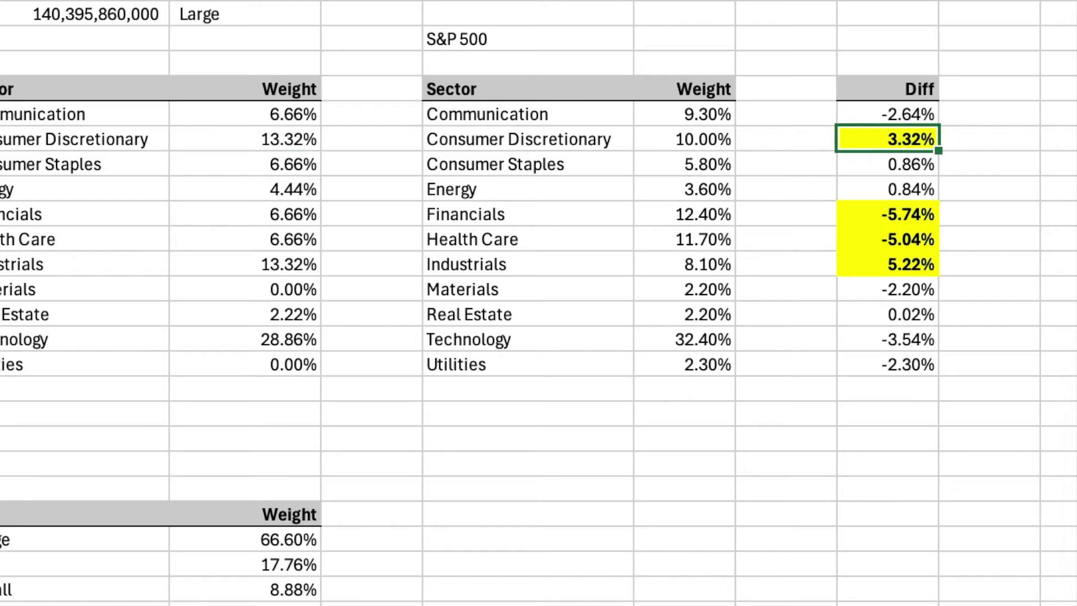
key(ctrl+b)
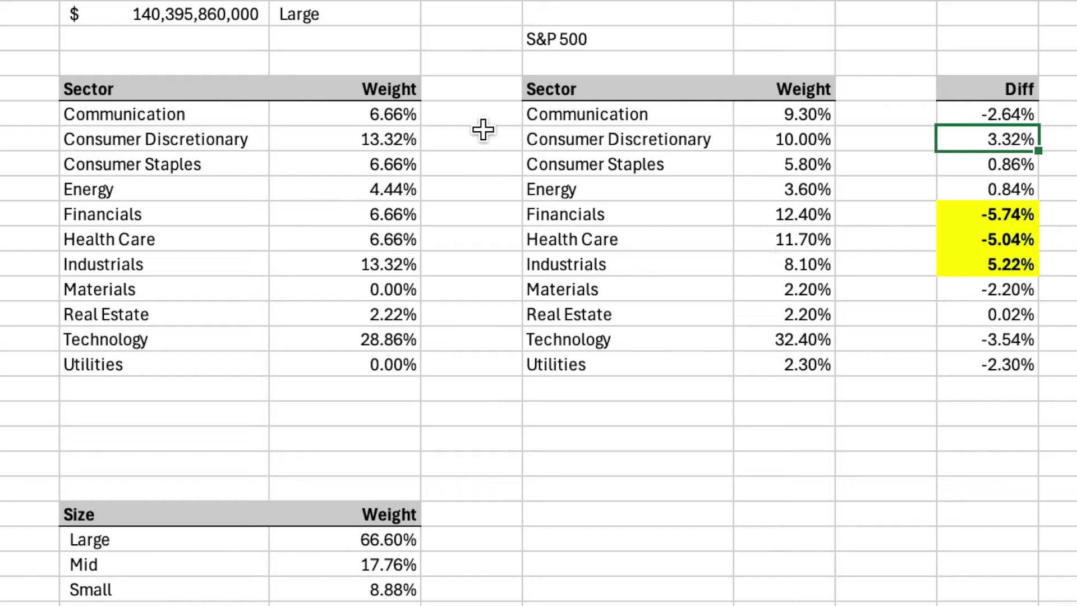
Select the Semiconductors subsector cells of AVGO, NVDA, TSM, MU, AMD and INTC to examine the overlap
click(264, 139)
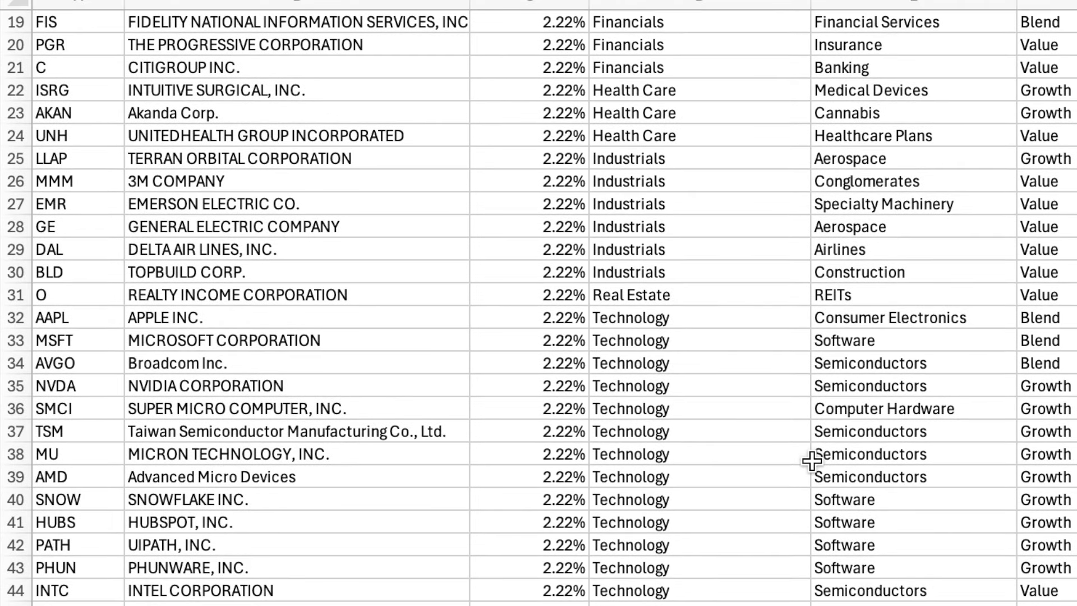
scroll(812, 461, down, 1)
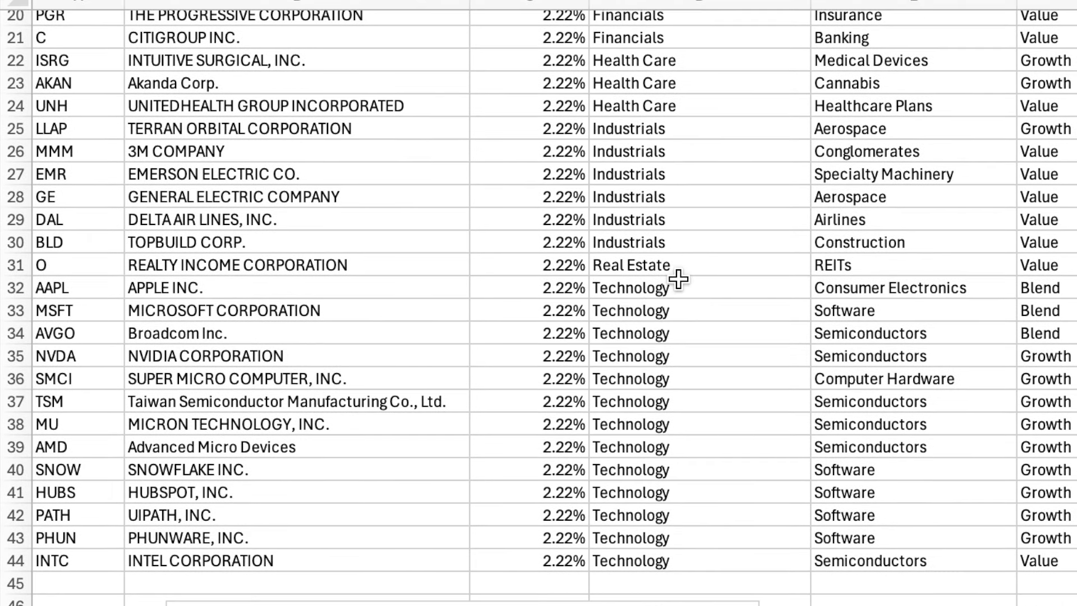
click(857, 334)
ctrl+click(862, 353)
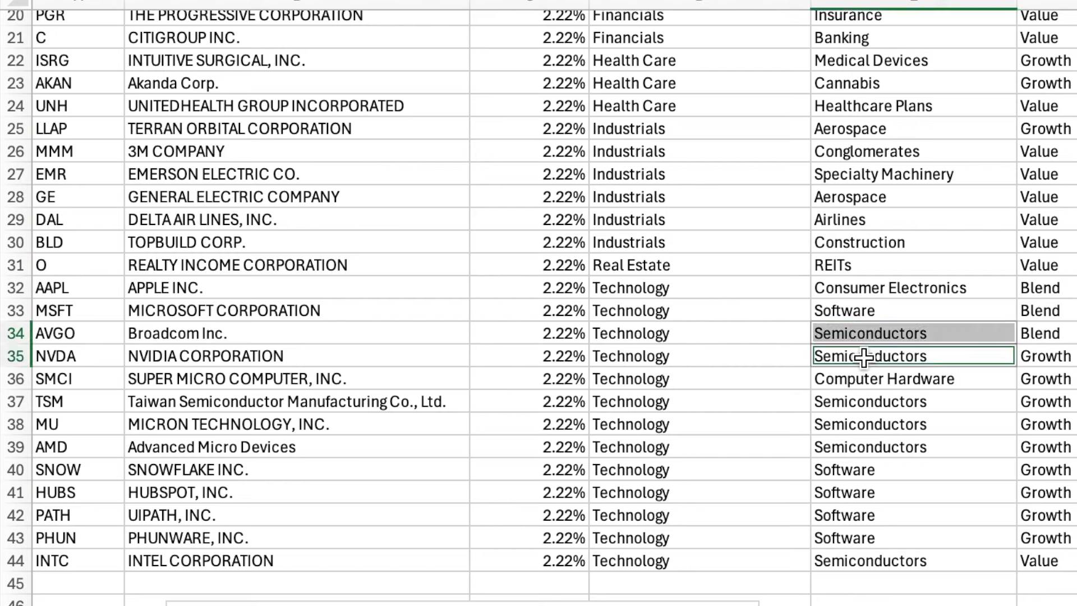
ctrl+click(871, 403)
ctrl+click(874, 425)
ctrl+click(875, 440)
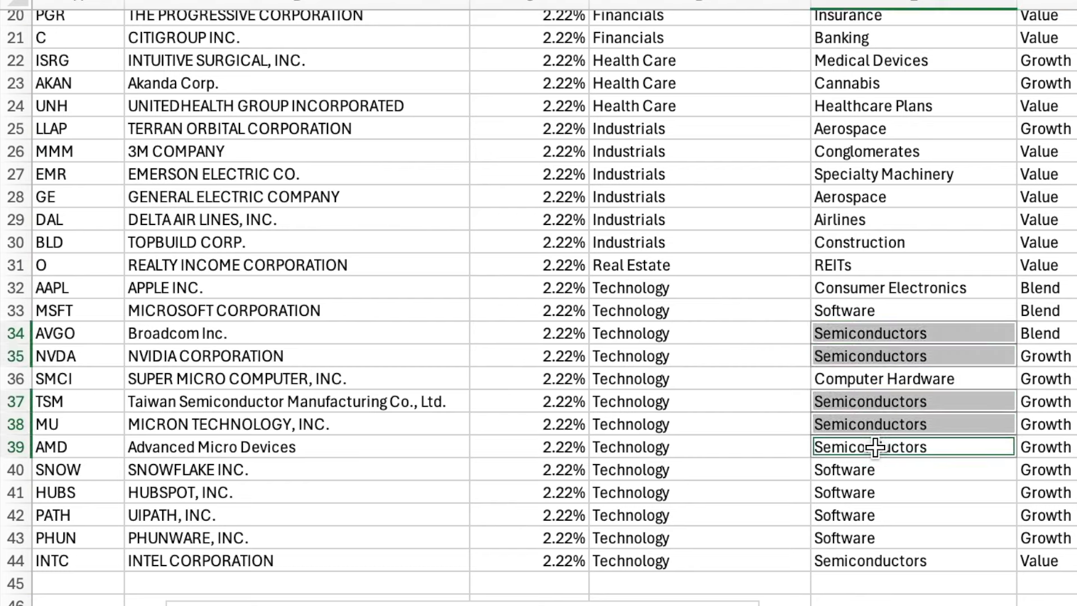
ctrl+click(882, 559)
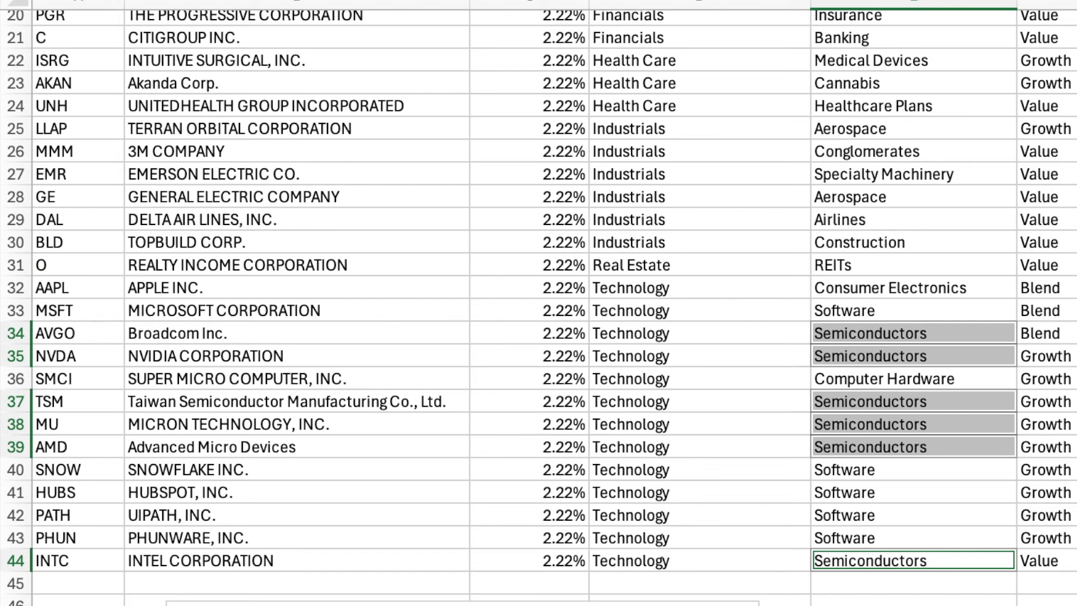
Compare the Super Micro, NVIDIA and Advanced Micro Devices holdings and delete the AMD row
drag(89, 376, 901, 373)
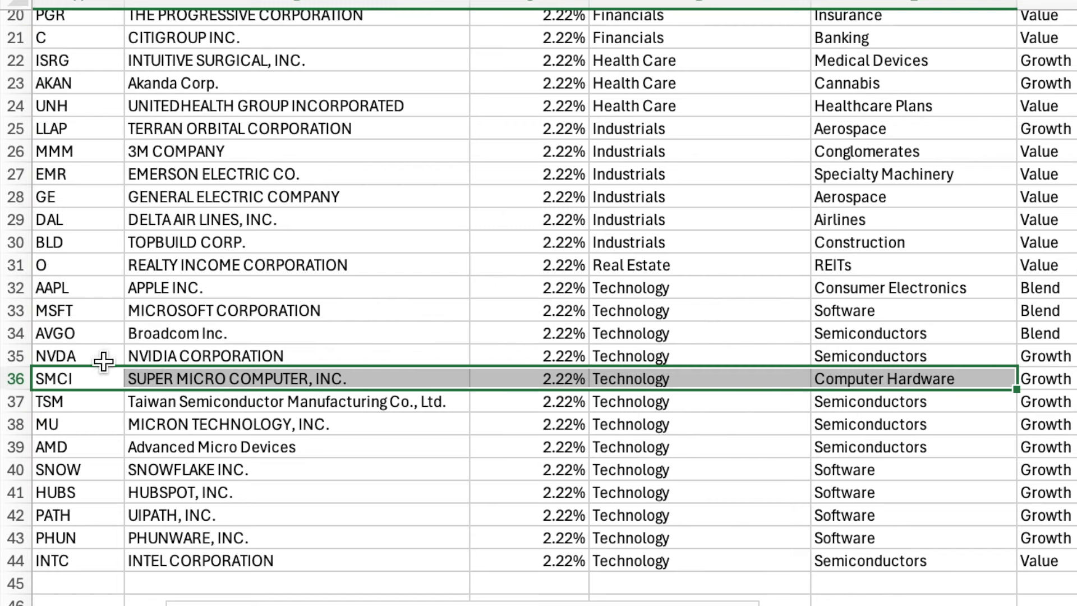
click(135, 359)
drag(96, 452, 168, 452)
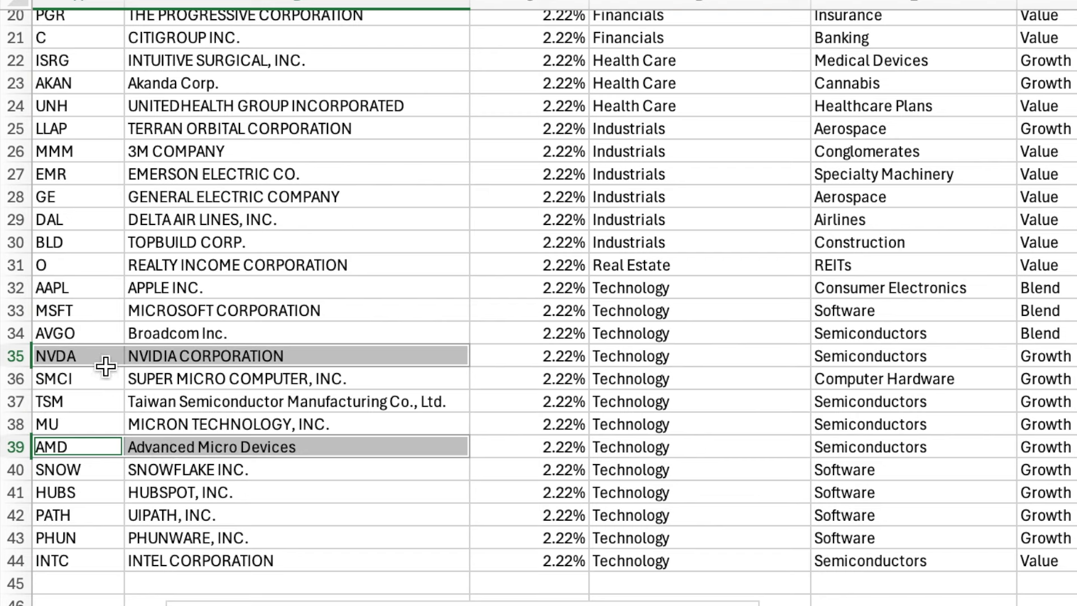
click(79, 424)
click(16, 447)
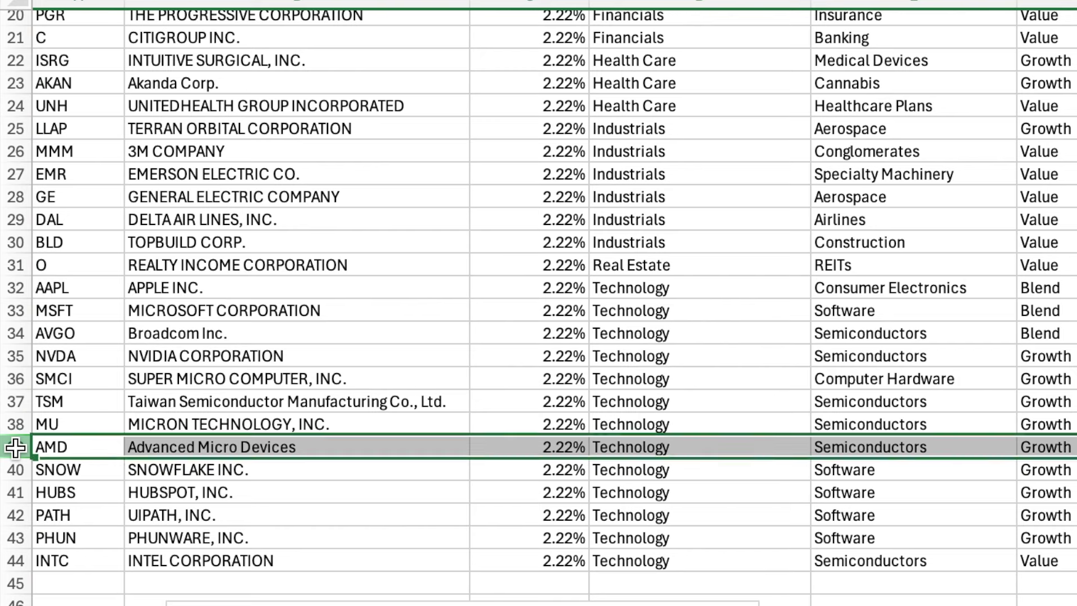
right_click(16, 448)
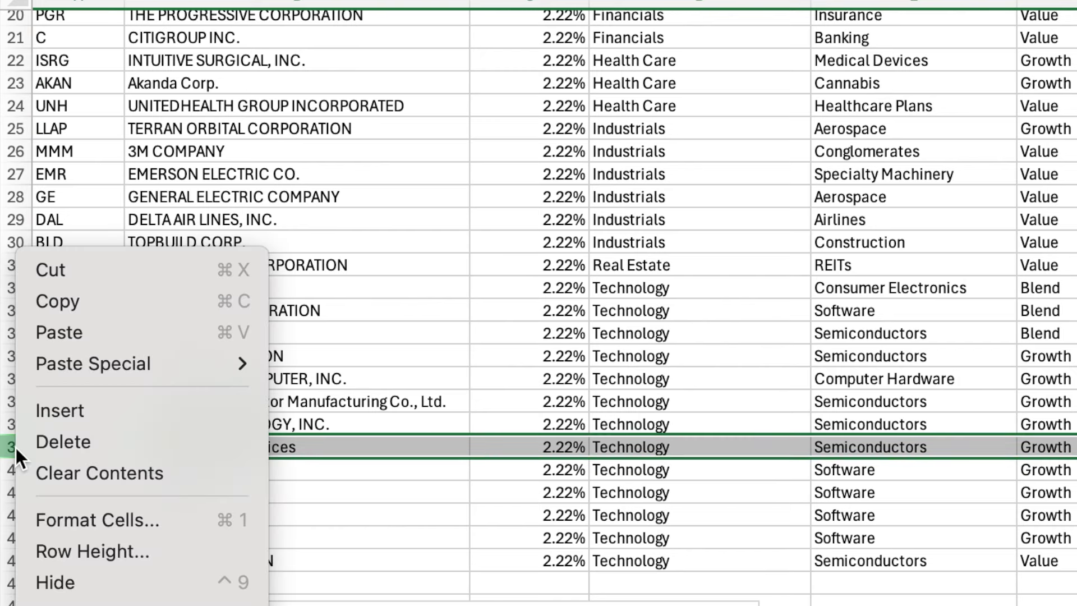
click(62, 440)
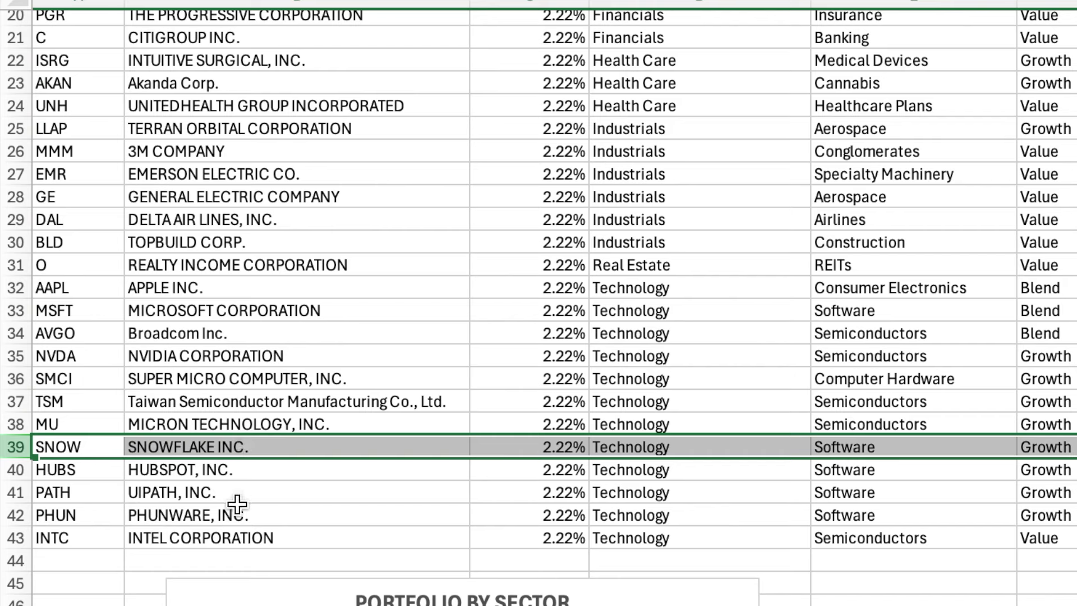
Compare Intel with Taiwan Semiconductor and delete the Intel (INTC) row
drag(85, 539, 176, 543)
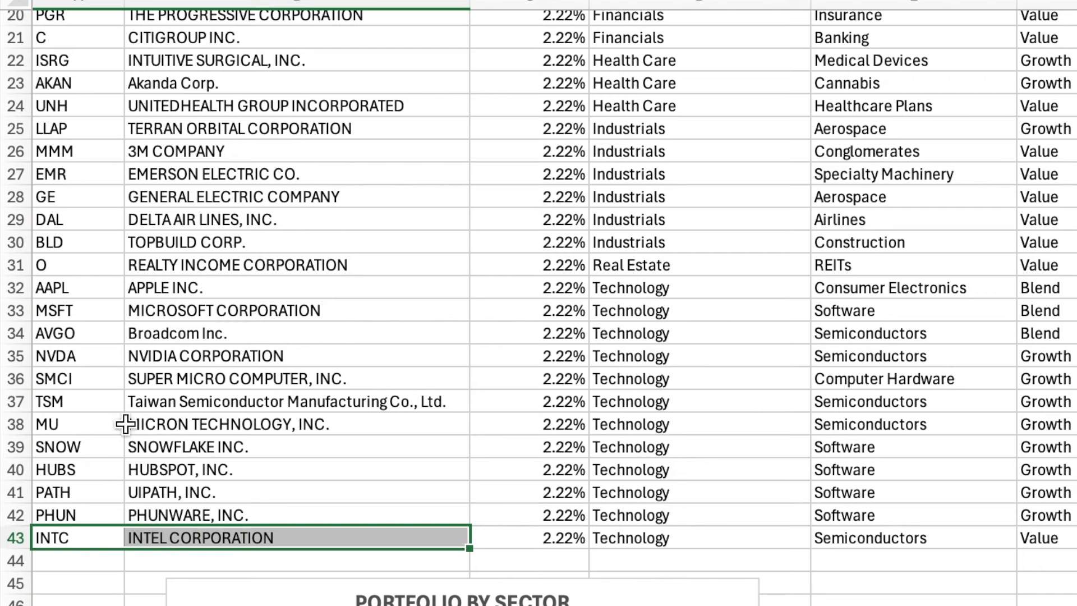
drag(108, 403, 144, 401)
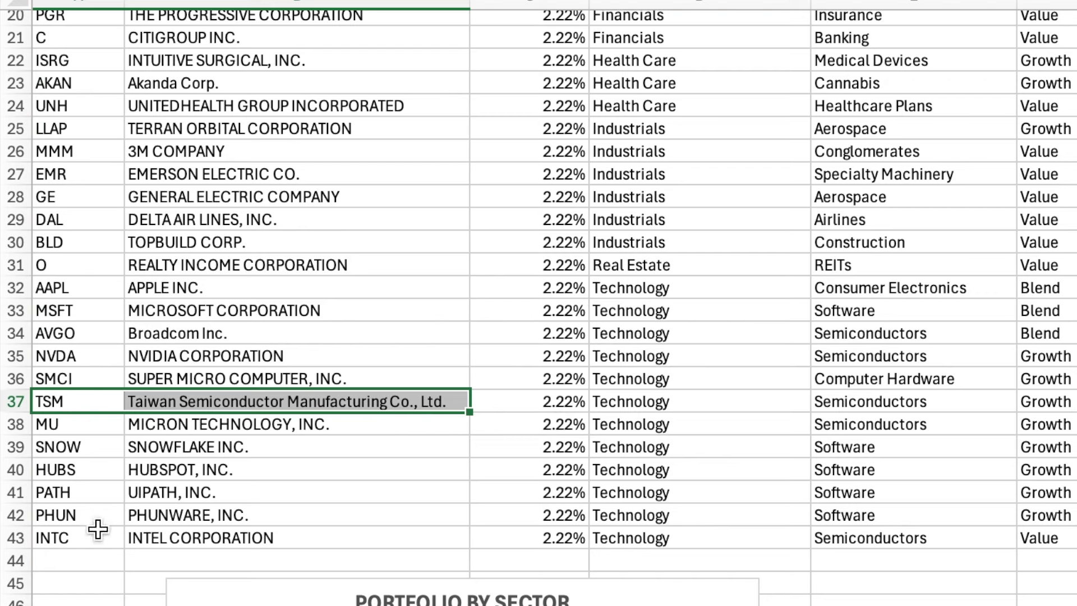
drag(67, 537, 144, 533)
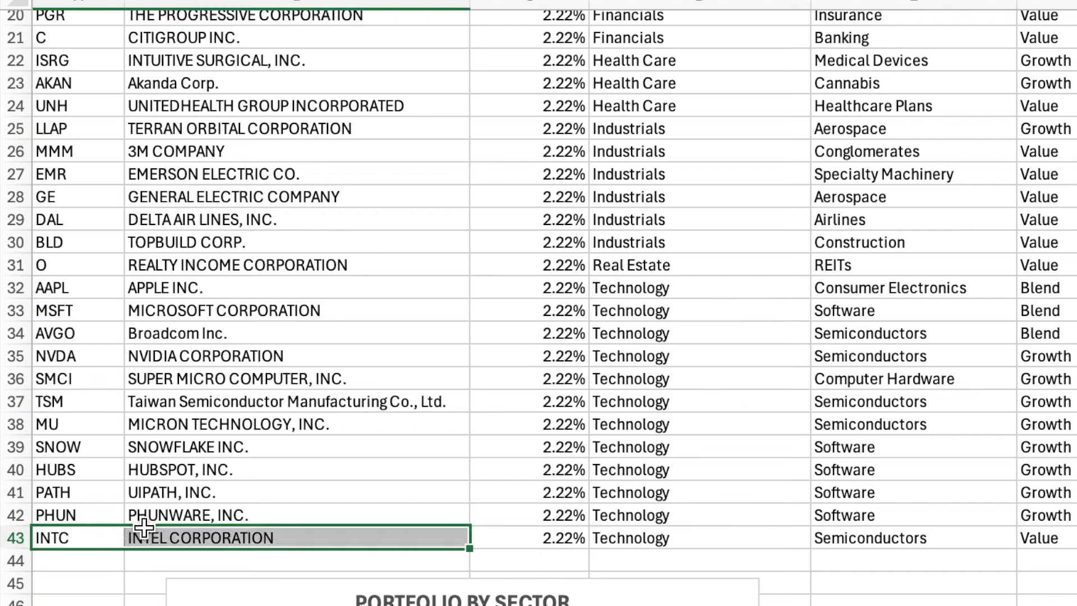
click(13, 539)
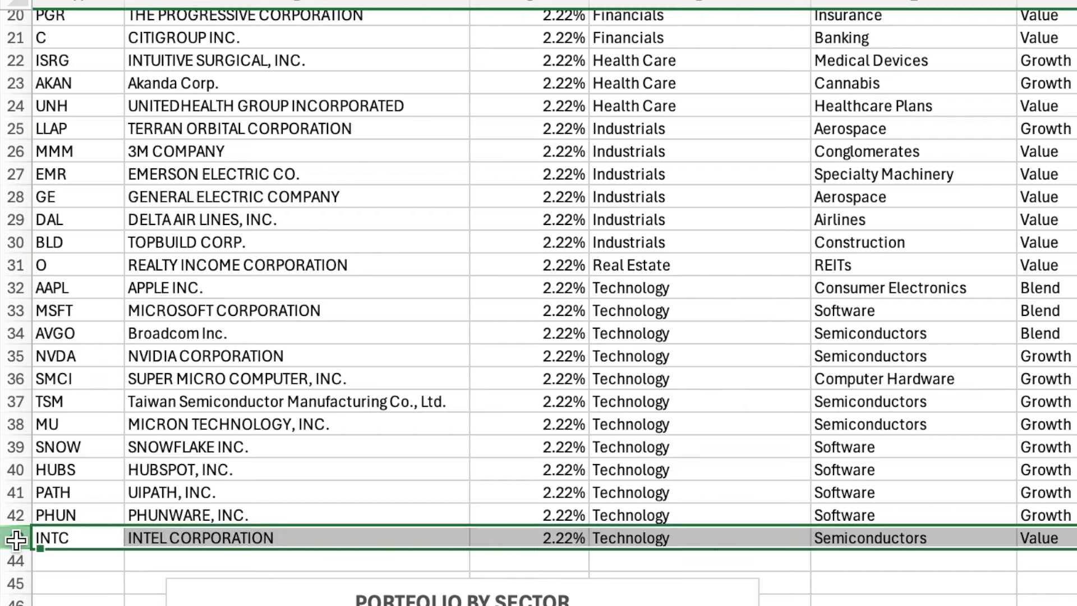
right_click(16, 540)
click(91, 452)
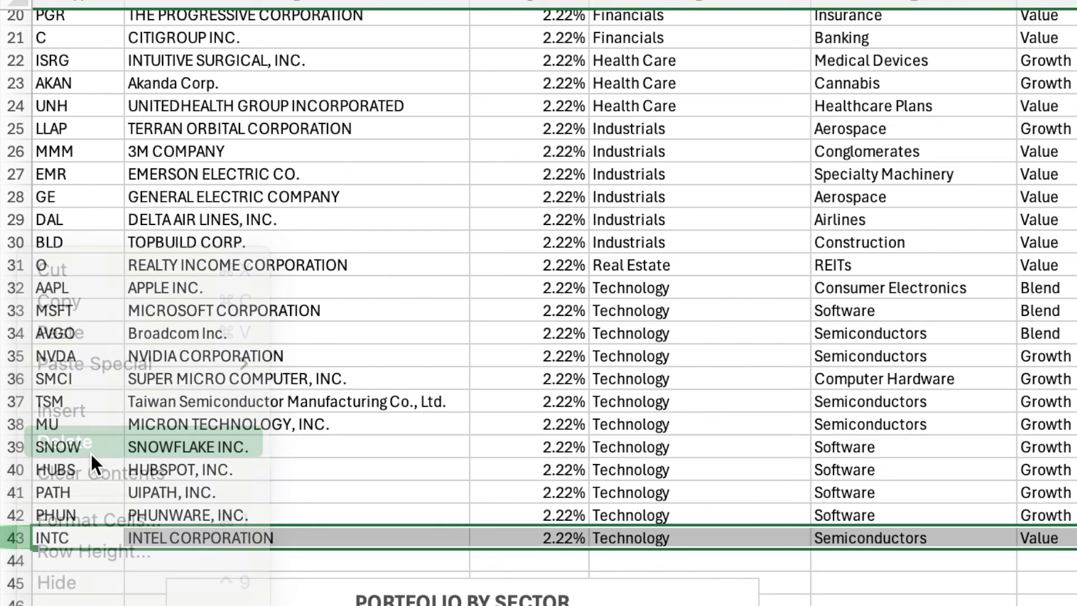
Select the remaining Semiconductors subsector cells and look back over the other sectors for further overlap
drag(914, 337, 911, 404)
ctrl+click(912, 404)
ctrl+click(913, 425)
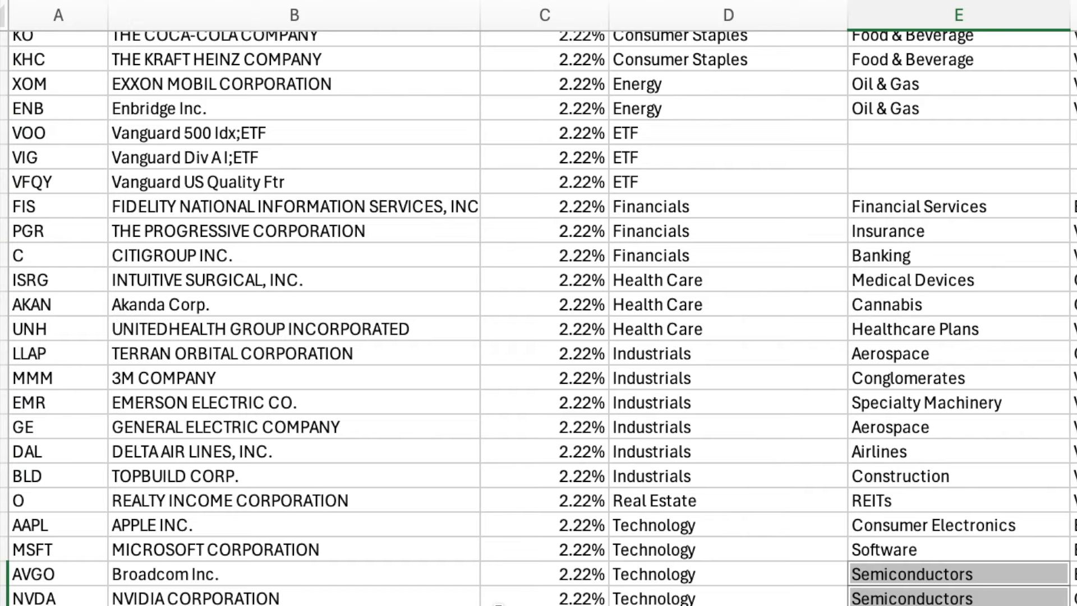
scroll(498, 603, up, 3)
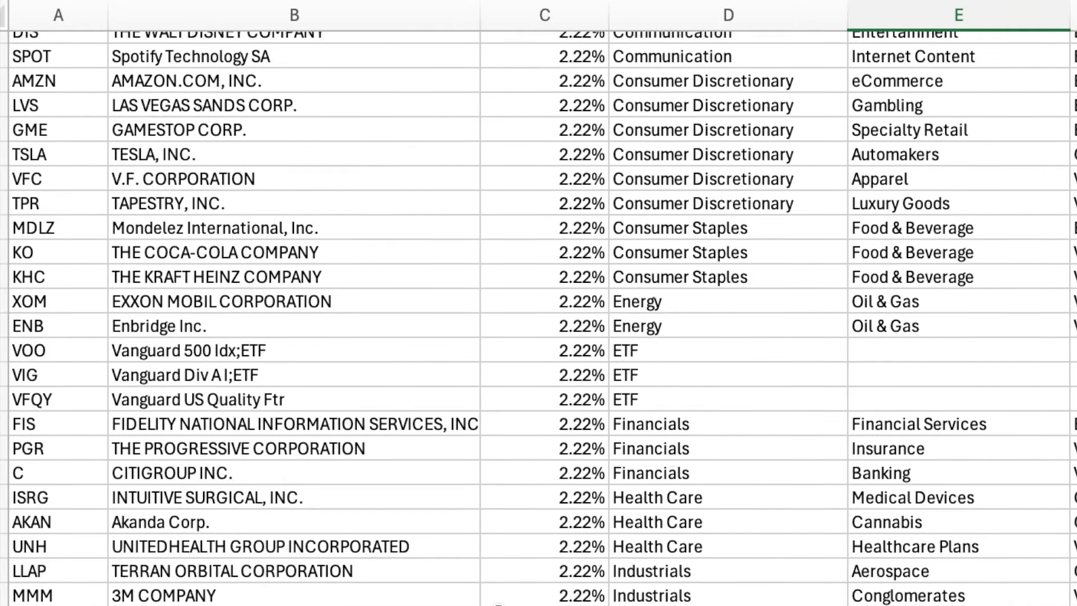
Delete the Emerson Electric (EMR) row from the Industrials holdings
scroll(113, 412, down, 4)
drag(88, 358, 906, 355)
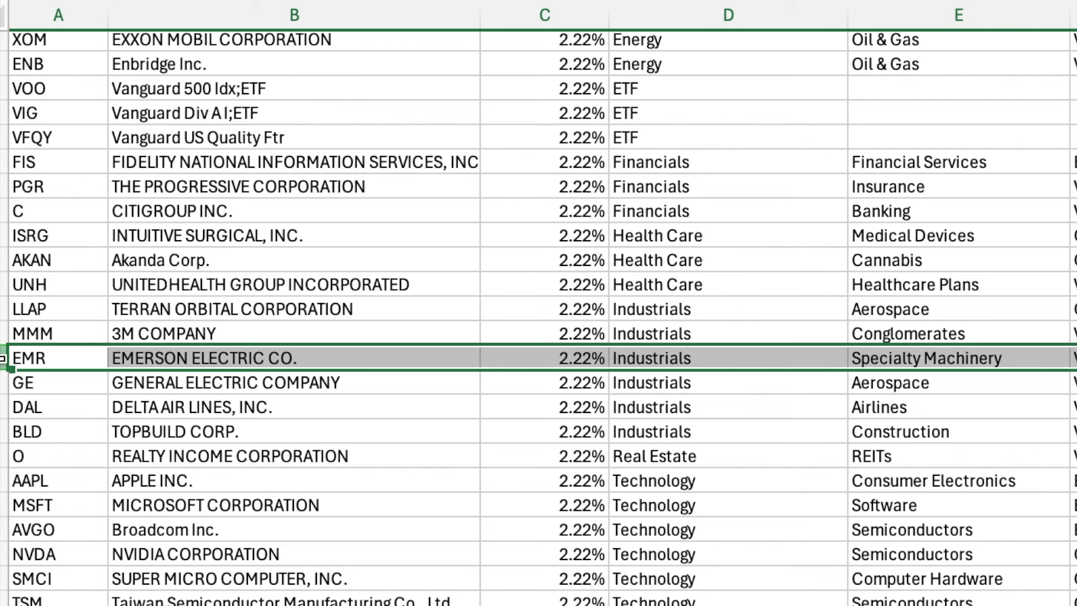
right_click(12, 358)
click(58, 495)
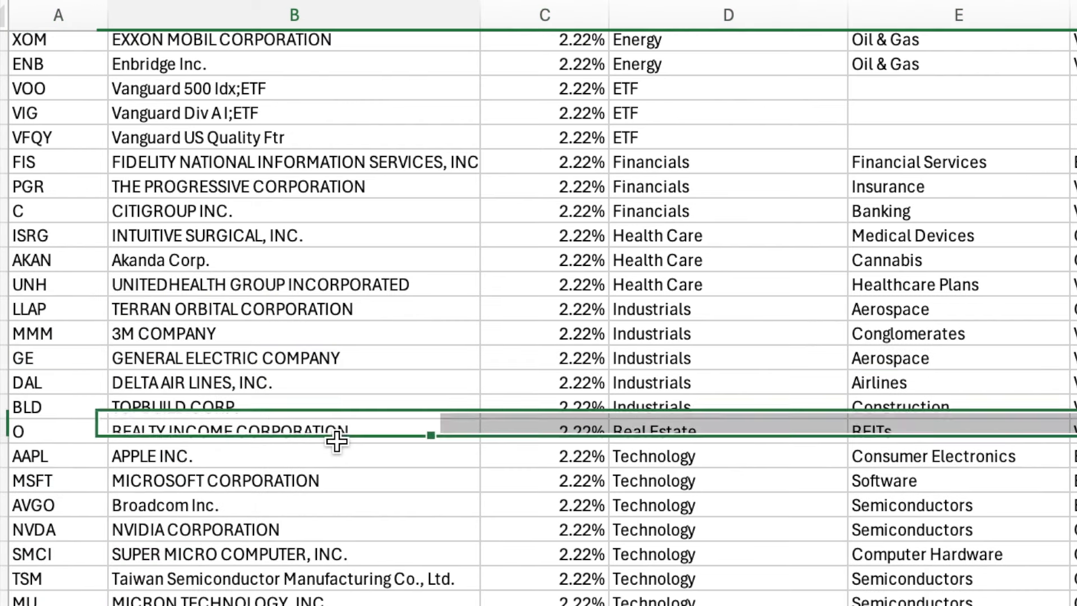
Review the holdings one by one down the Investment column, from Alphabet to Citigroup
scroll(336, 434, up, 5)
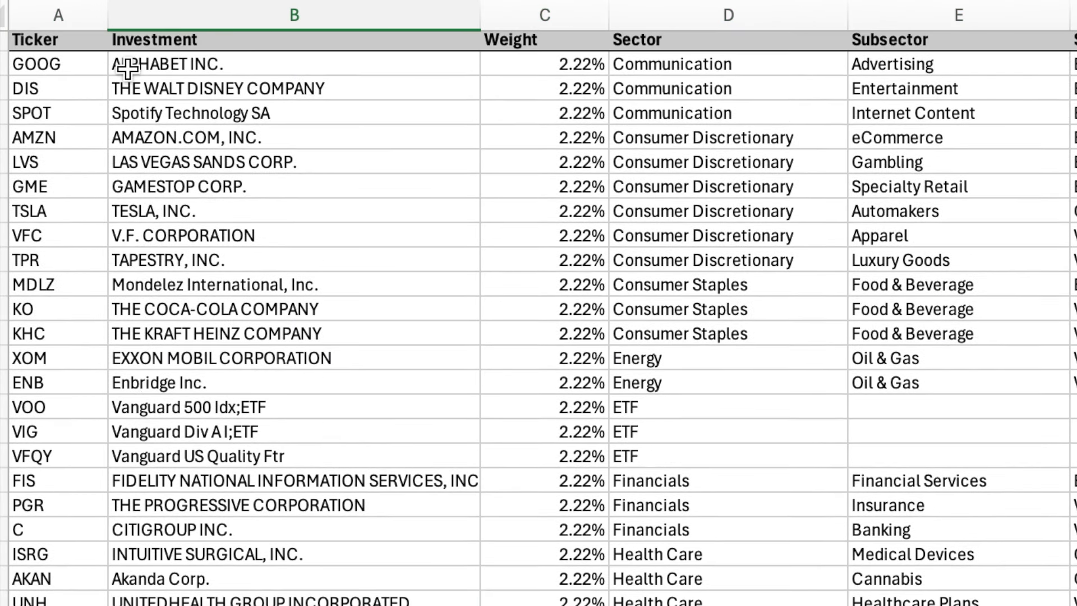
drag(63, 65, 67, 598)
click(246, 530)
click(88, 61)
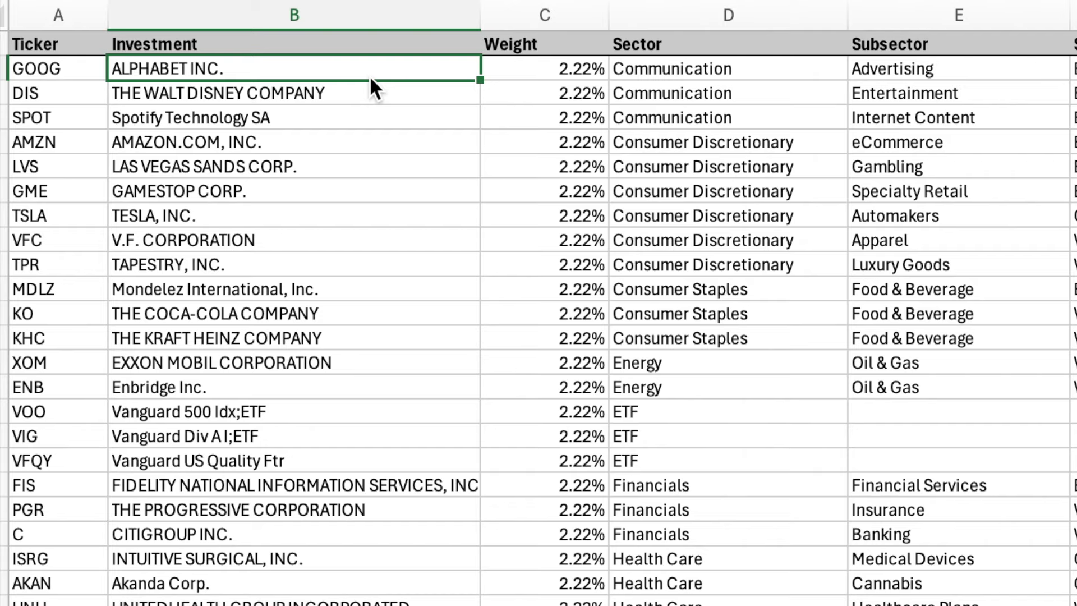
key(Down)
key(Down)
key(Down)
key(Down)
key(Down)
key(Down)
key(Down)
key(Down)
key(Down)
key(Down)
key(Down)
key(Down)
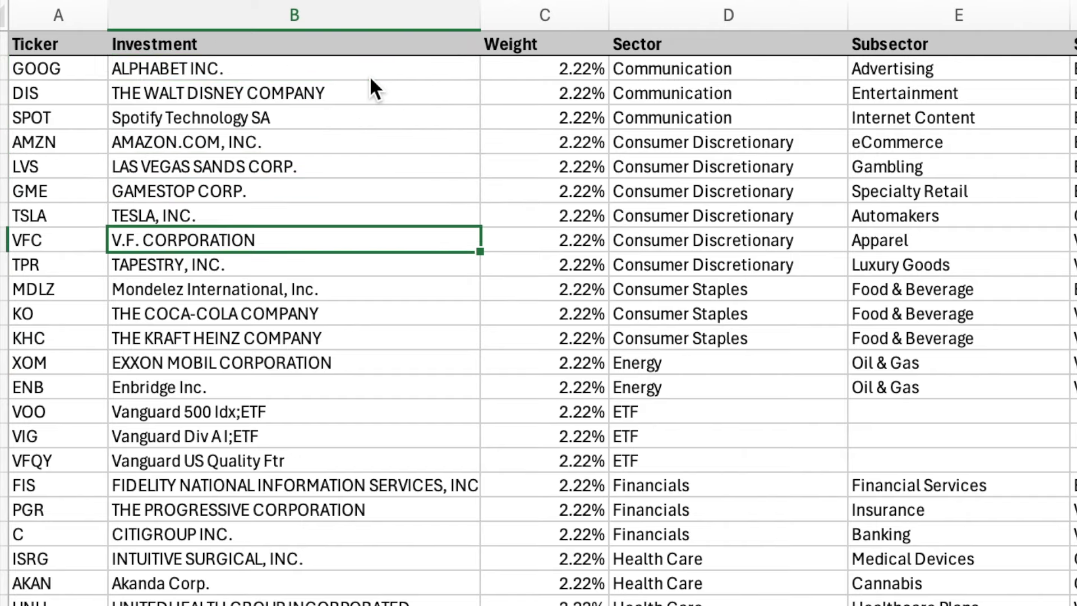
key(Down)
key(Down)
key(Down)
key(Down)
key(Down)
key(Down)
key(Down)
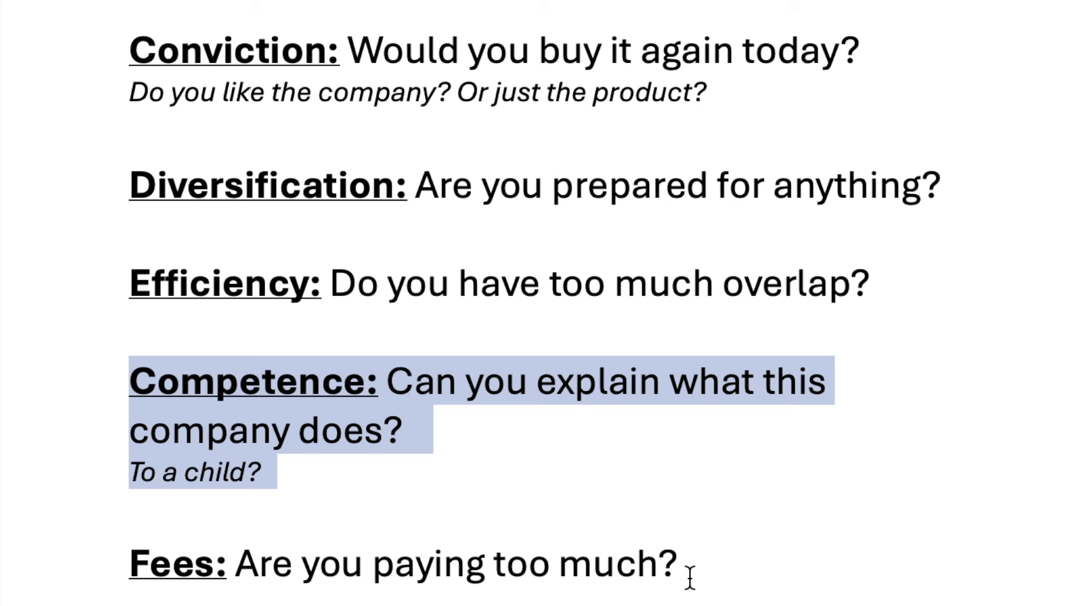
Highlight the Fees question in the checklist document and select the three ETF holdings in the spreadsheet
drag(687, 573, 319, 567)
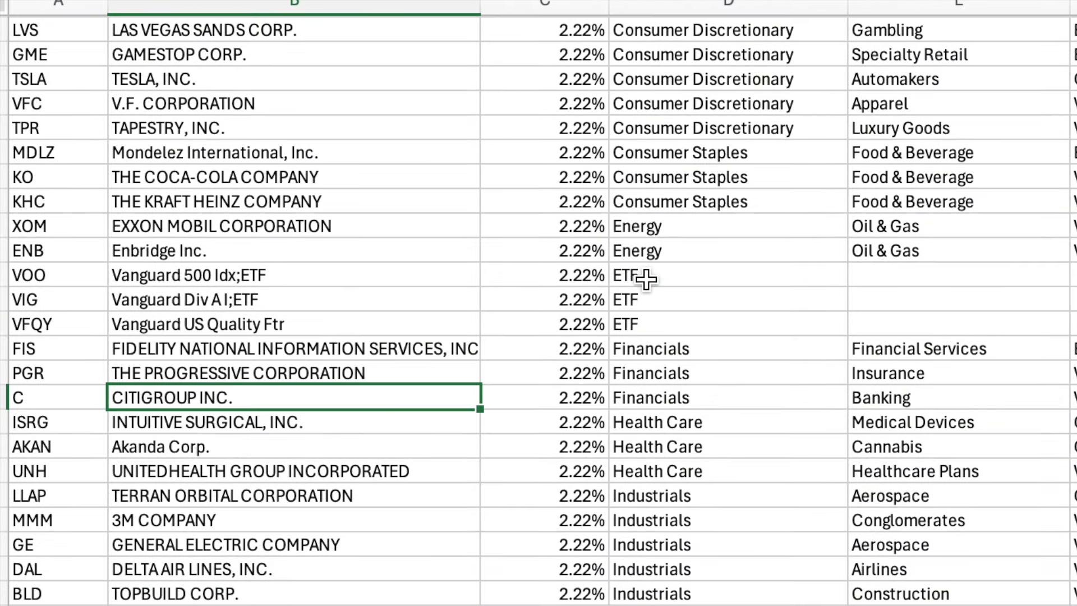
drag(644, 281, 369, 316)
scroll(432, 417, up, 2)
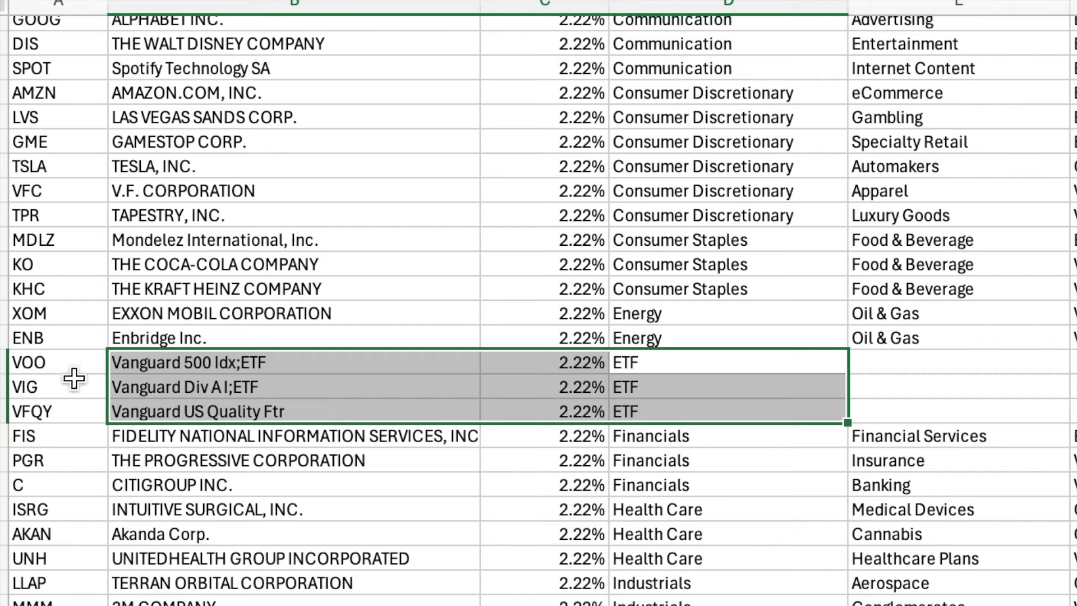
Examine the Vanguard ETF holdings VOO, VIG and VFQY individually and as a group
click(188, 364)
drag(70, 364, 259, 363)
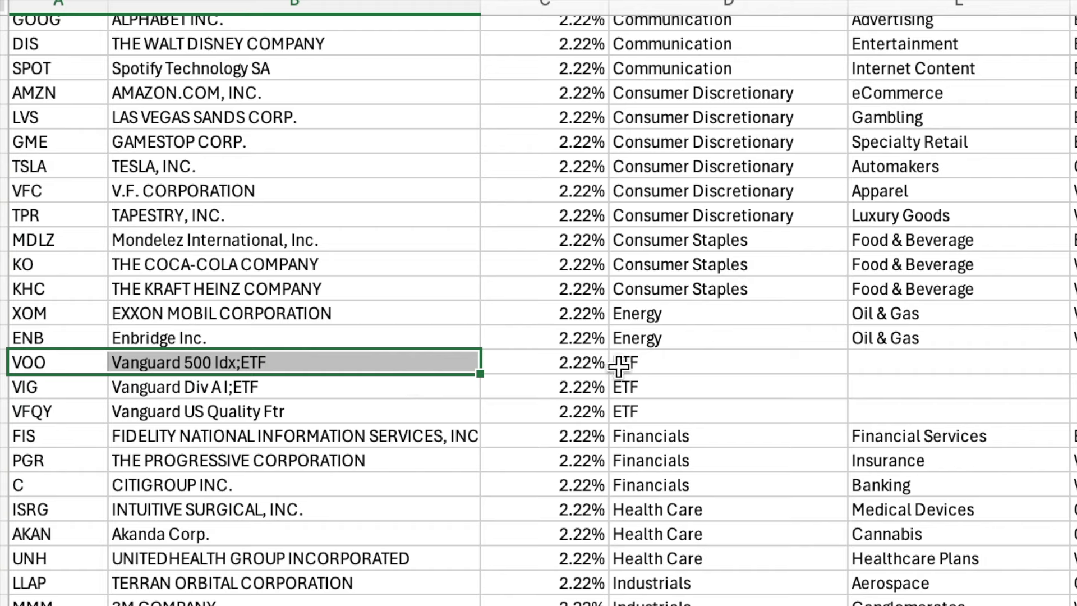
mouse_move(663, 365)
mouse_down()
mouse_move(67, 363)
mouse_move(221, 387)
mouse_move(652, 381)
mouse_up()
drag(79, 411, 642, 413)
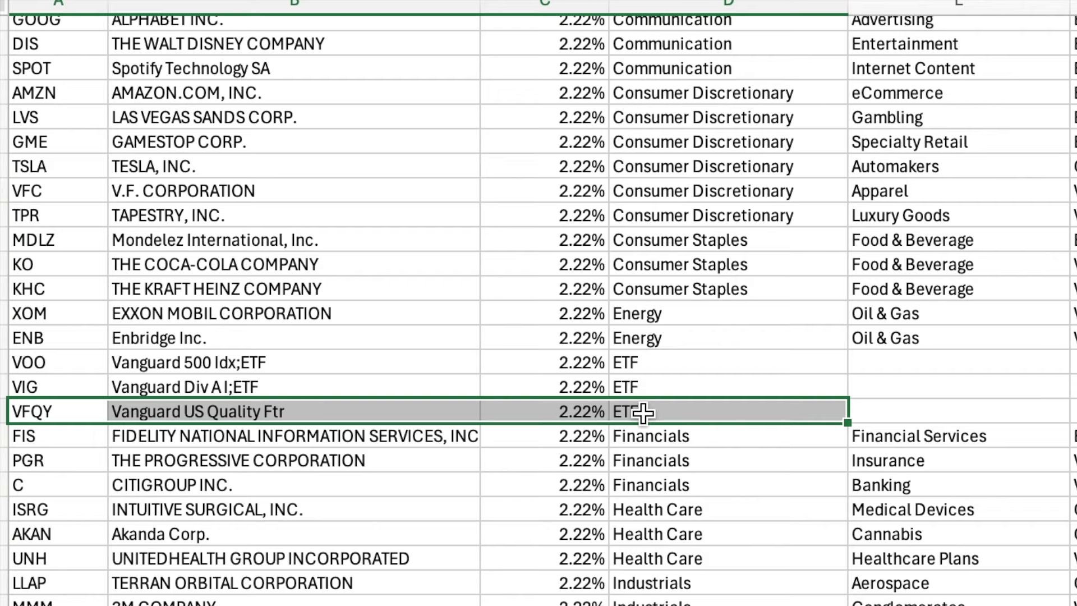
click(69, 368)
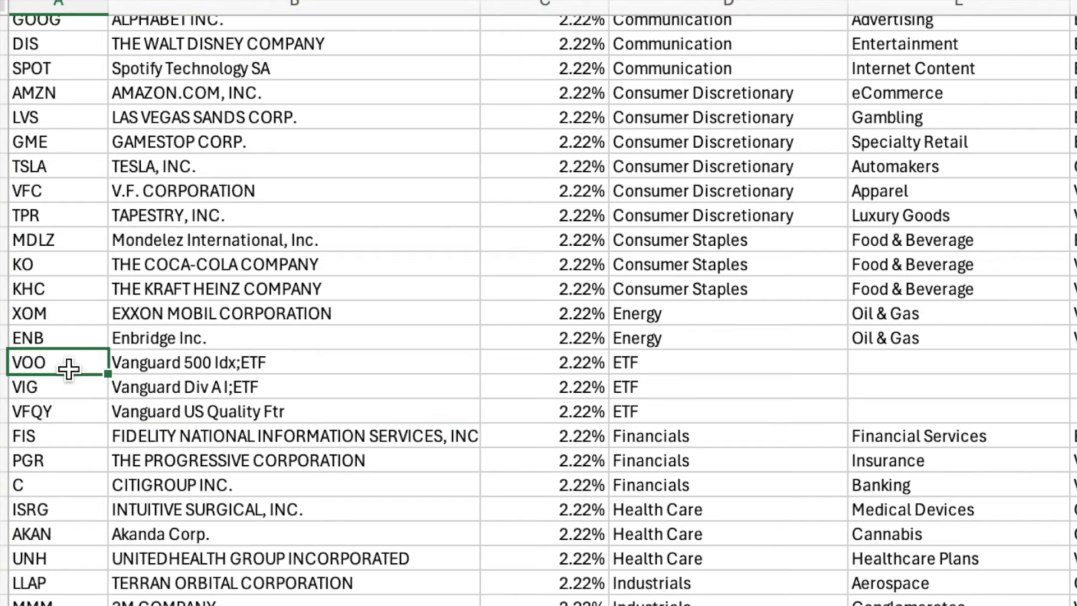
drag(144, 359, 349, 420)
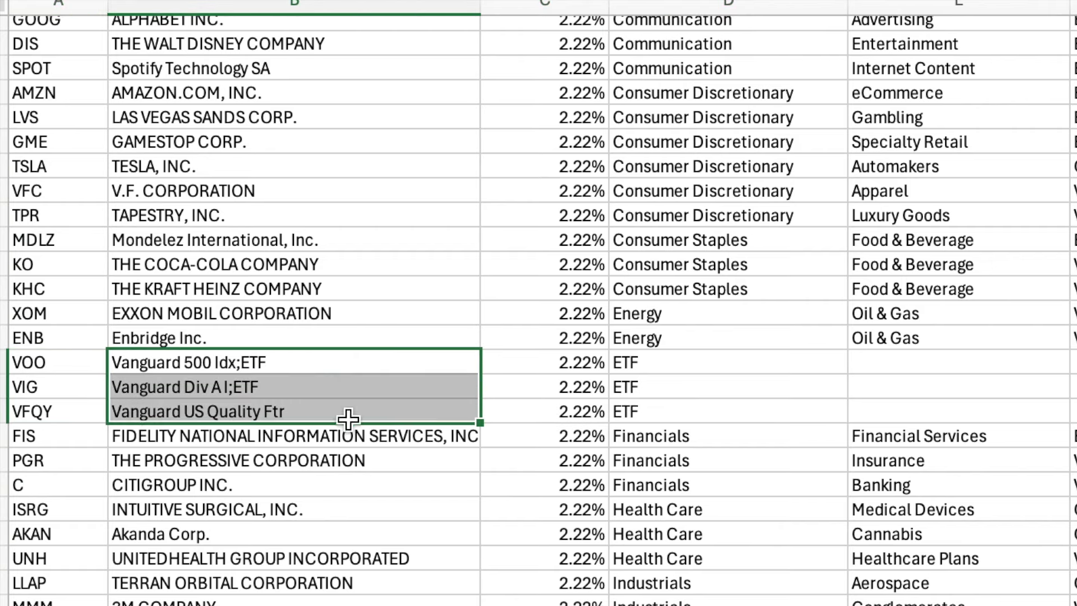
Open Vanguard's VFQY fund page from the web search results and highlight its expense ratio
drag(82, 418, 160, 414)
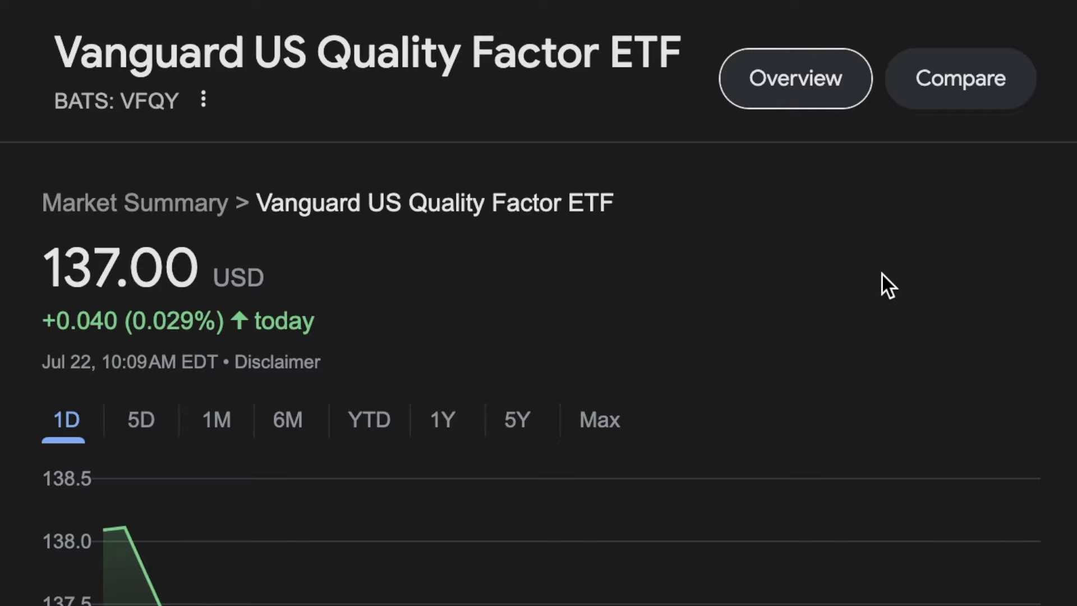
scroll(880, 272, down, 2)
scroll(882, 275, down, 10)
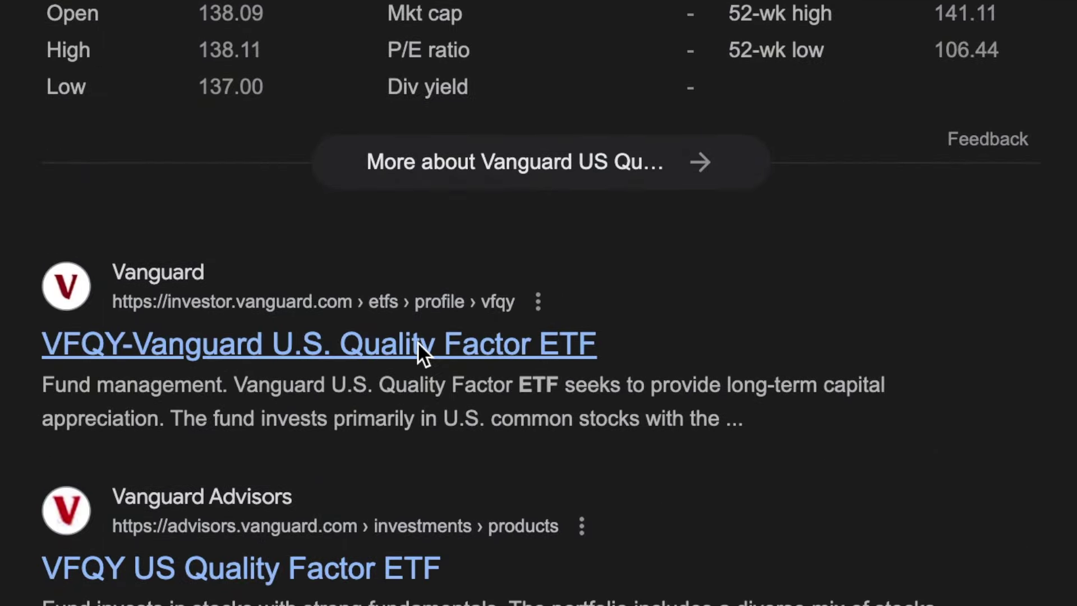
click(417, 341)
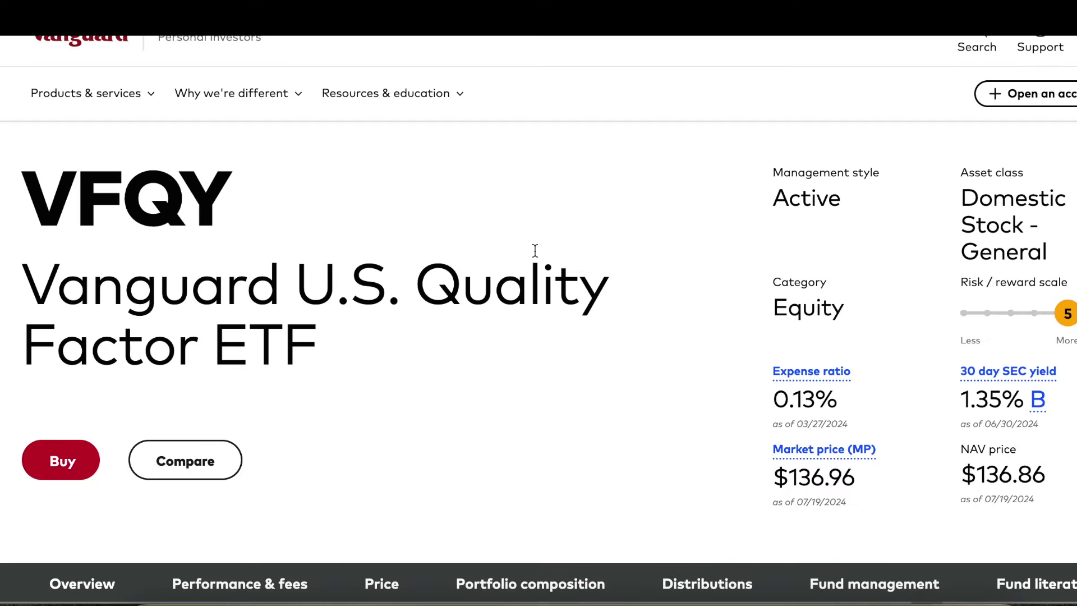
drag(853, 426, 770, 372)
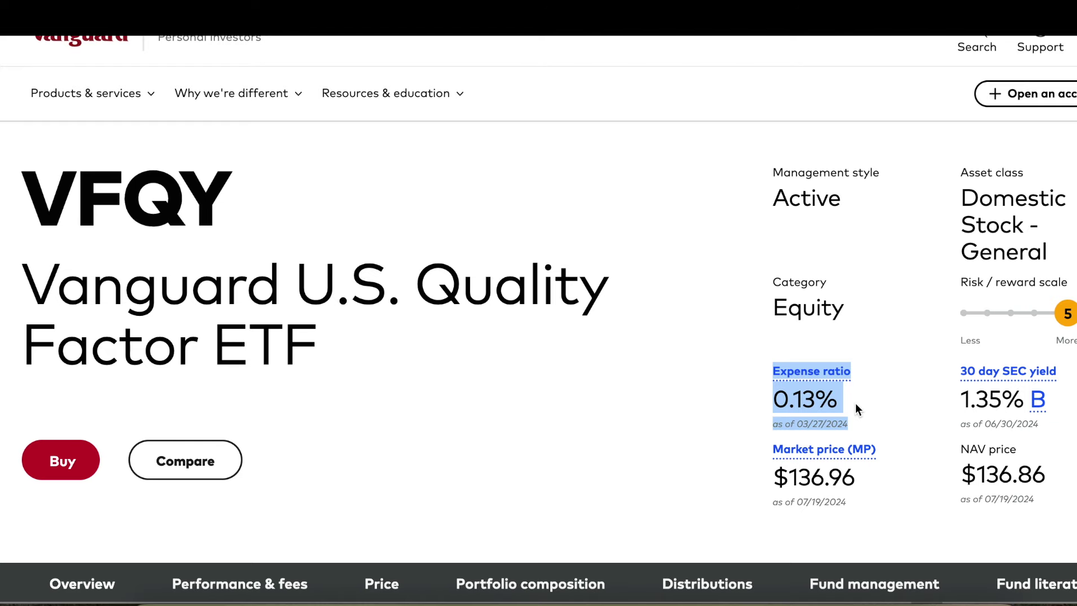
Switch back to the spreadsheet and compare VOO with the Alphabet, Amazon, Tesla, Microsoft and NVIDIA holdings for overlap
click(699, 594)
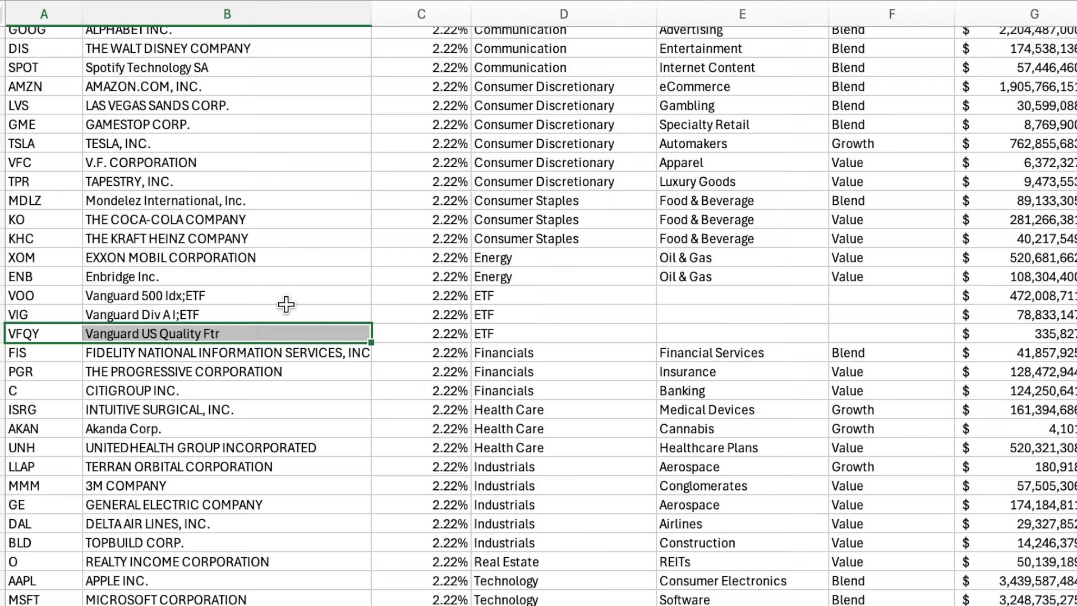
drag(45, 293, 514, 303)
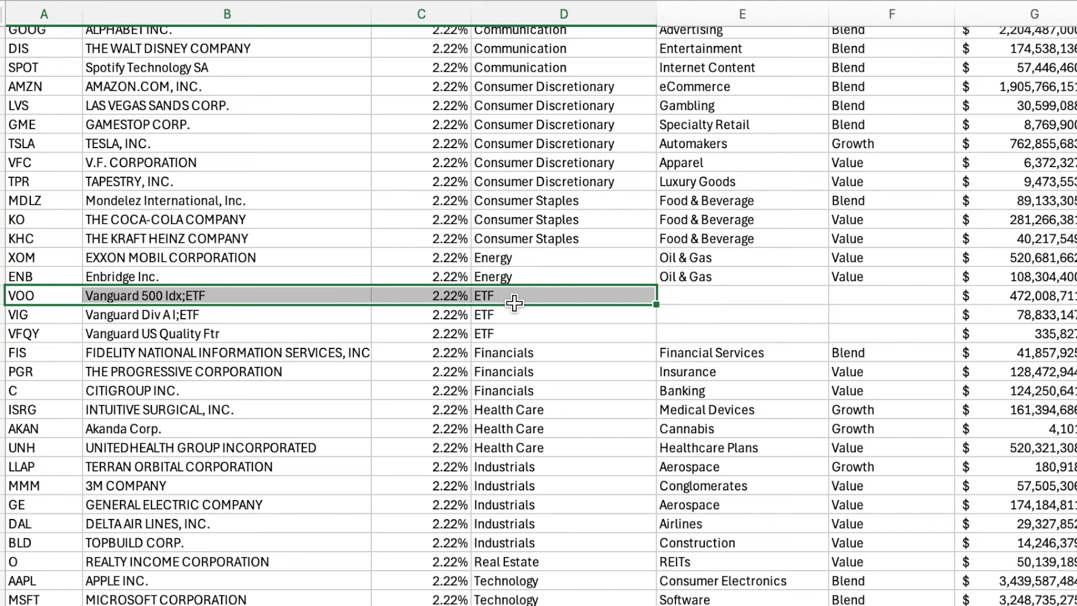
scroll(497, 392, up, 1)
drag(34, 49, 211, 44)
drag(61, 106, 148, 107)
drag(72, 164, 100, 164)
scroll(100, 164, down, 4)
drag(71, 420, 106, 420)
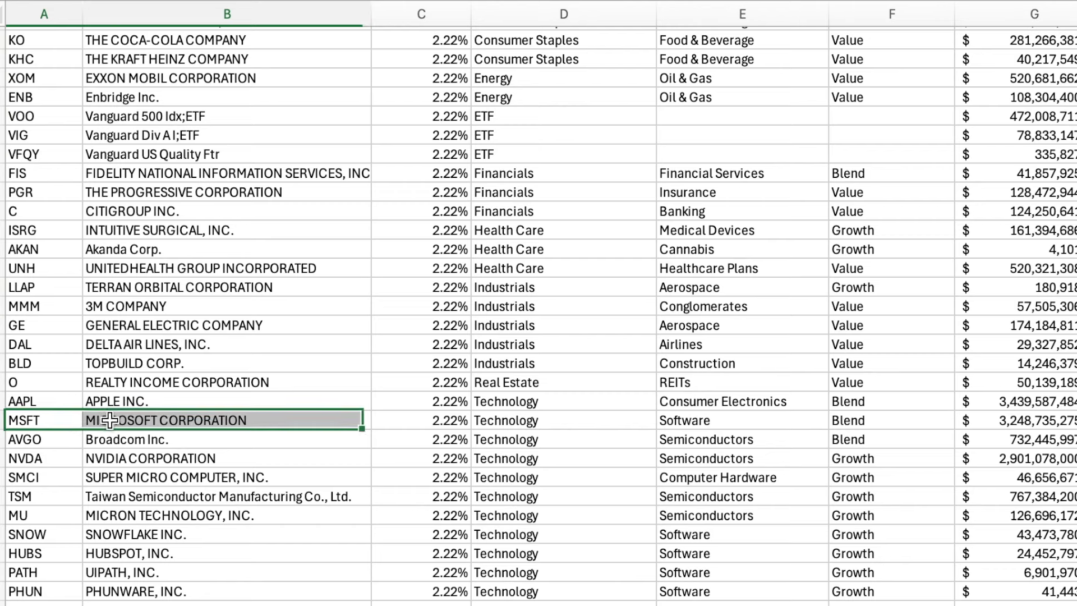
drag(68, 465, 135, 460)
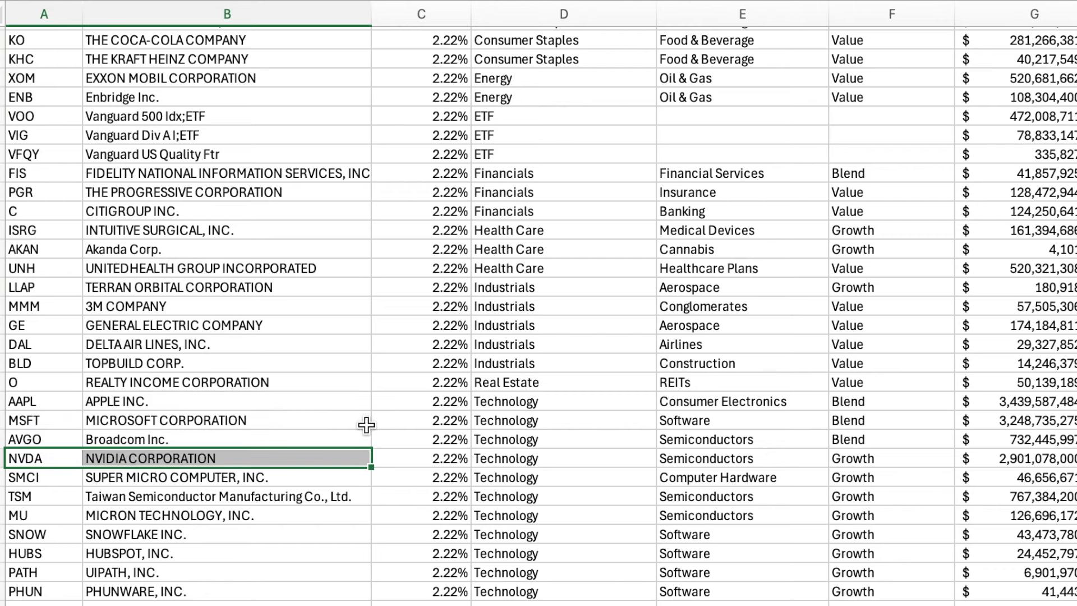
Return to the ETF holdings and select the VOO ticker
scroll(366, 426, up, 1)
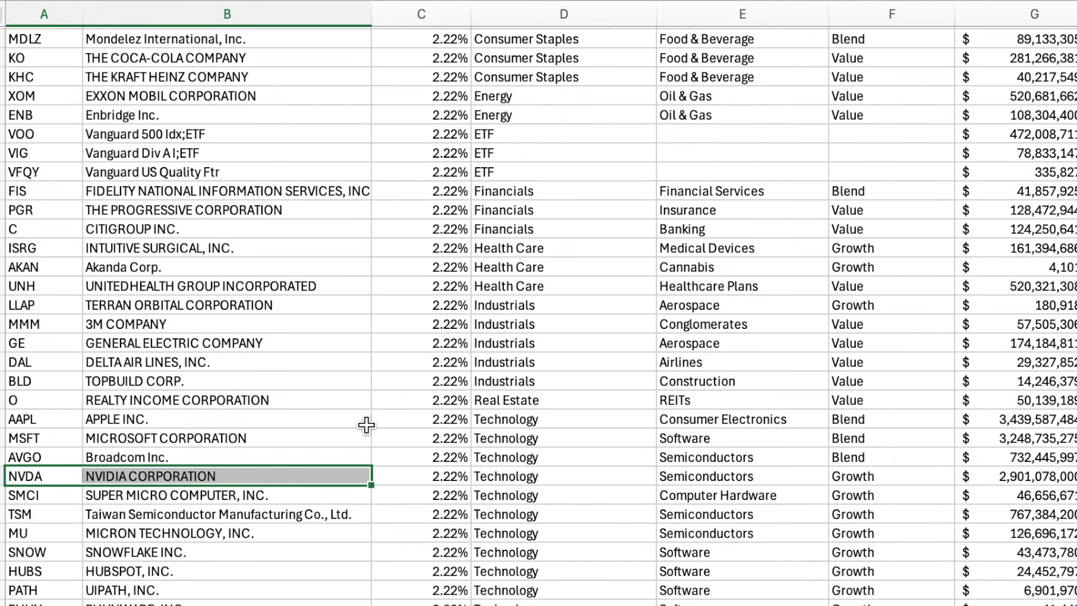
scroll(366, 425, up, 3)
scroll(366, 425, down, 1)
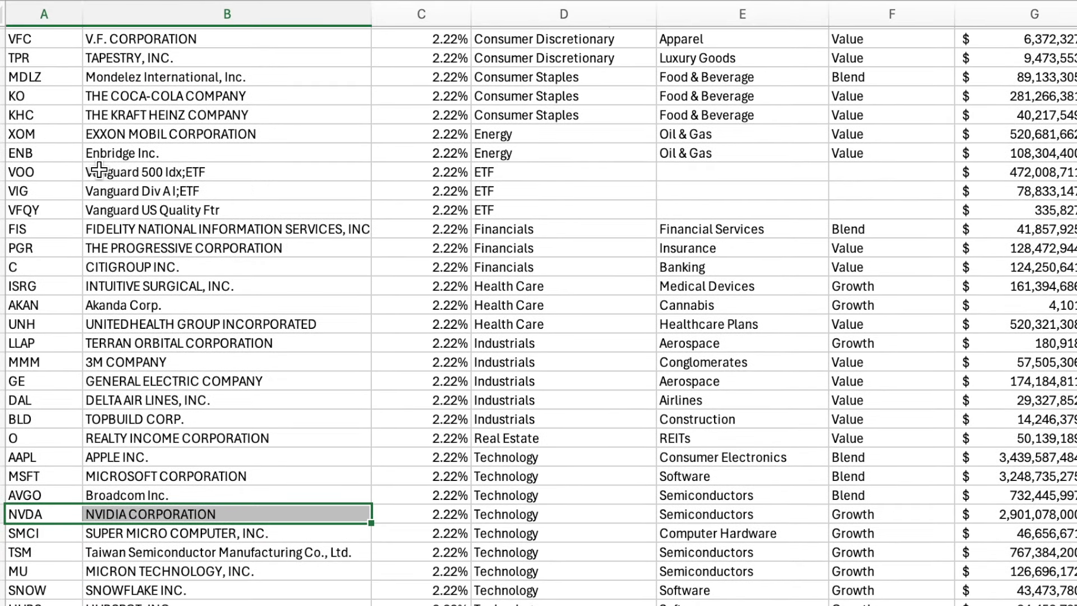
click(53, 168)
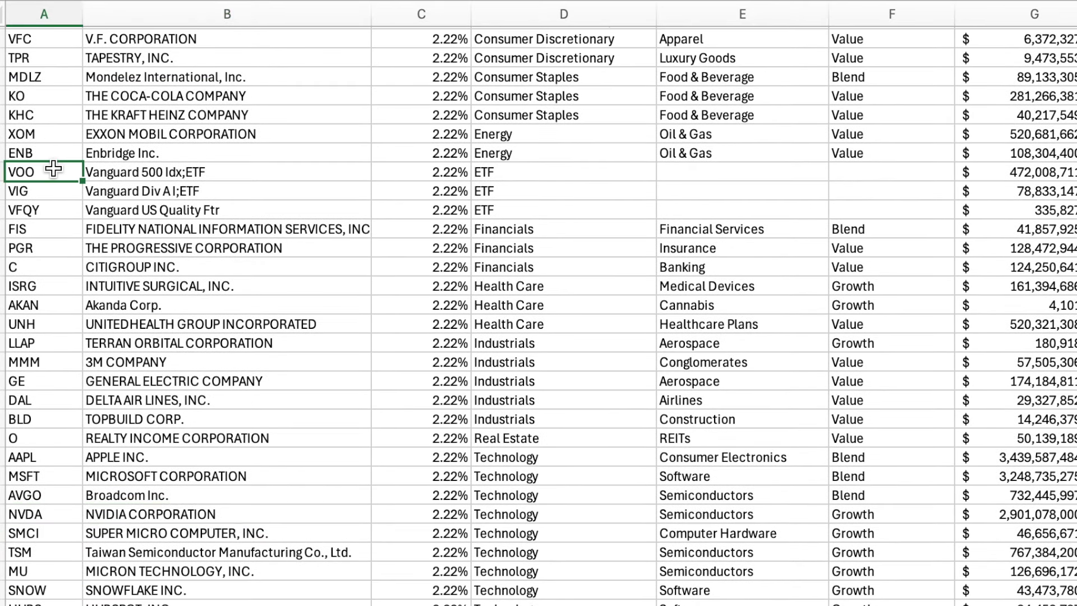
Compare the VOO holding with the individual Apple, Microsoft and Amazon positions for overlap, ending with VOO's ticker and name selected
click(1, 176)
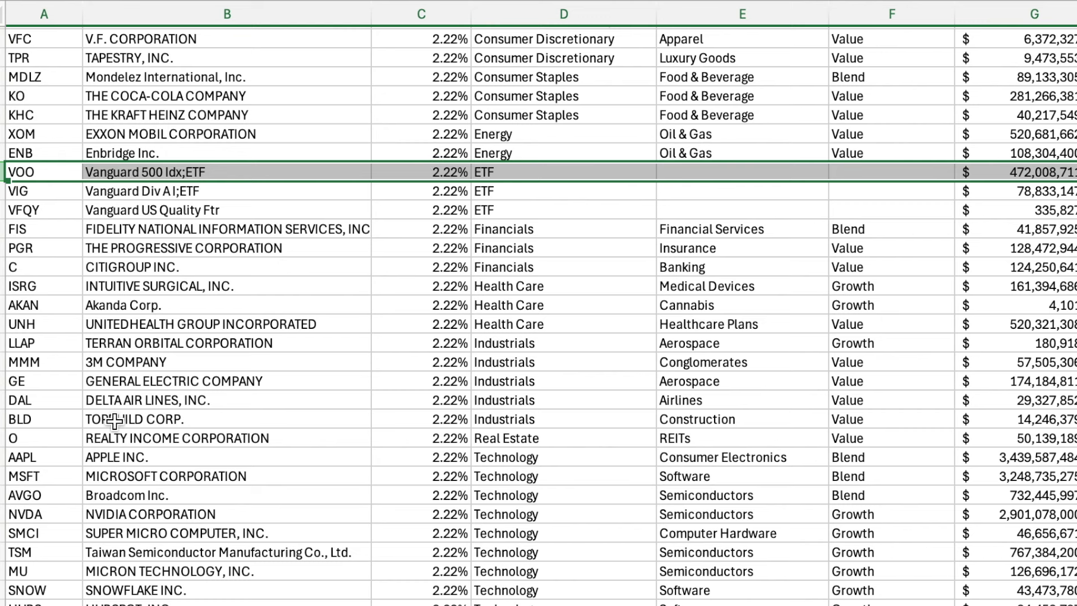
click(52, 465)
click(46, 475)
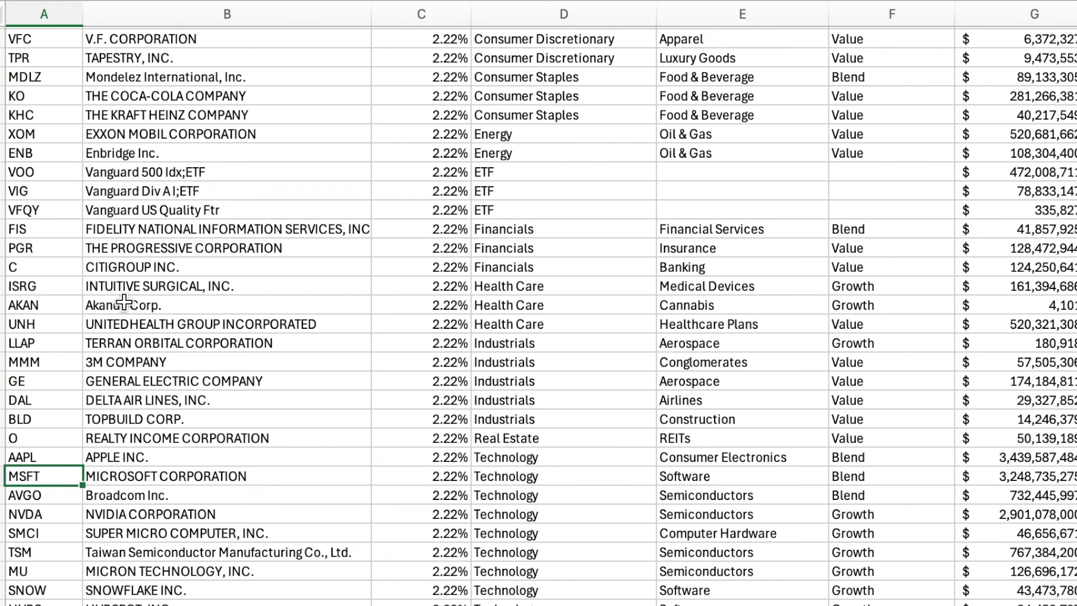
scroll(123, 306, up, 3)
scroll(56, 72, down, 1)
click(56, 96)
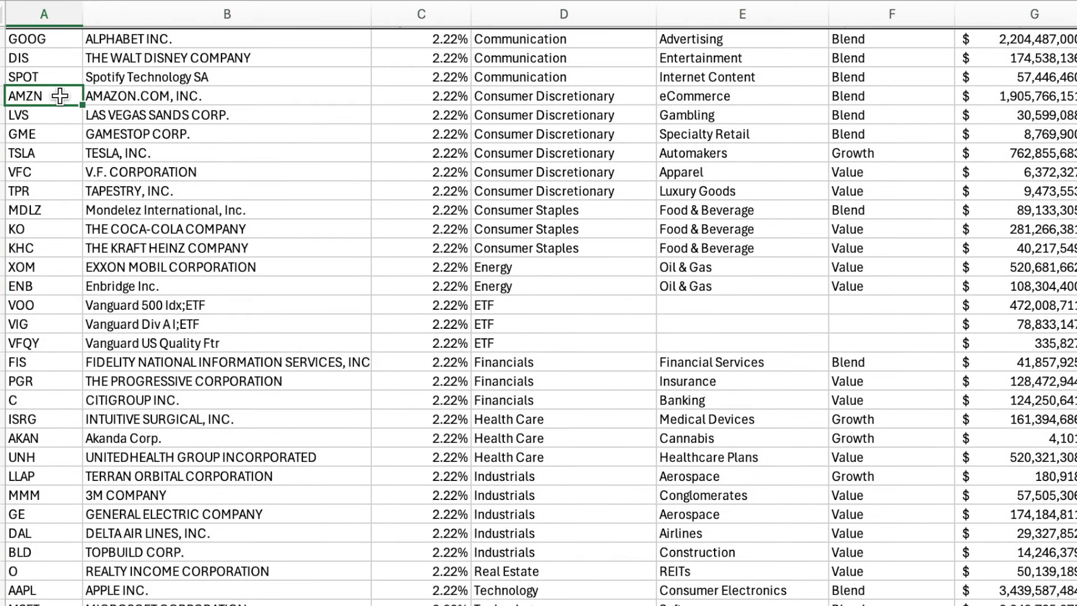
drag(56, 305, 168, 306)
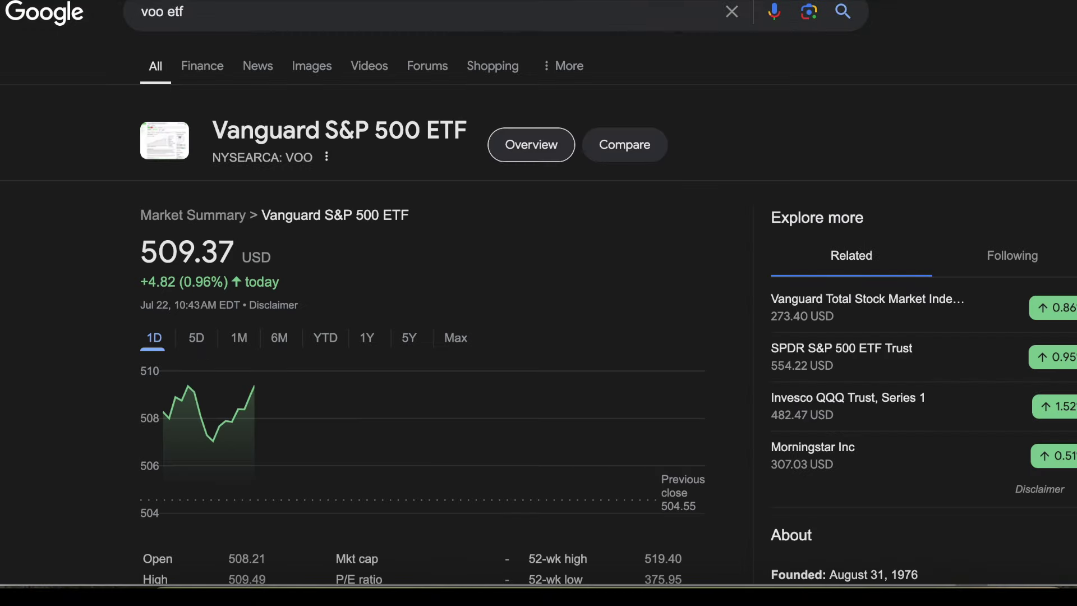
Open Vanguard's VOO S&P 500 ETF fund page from the web search results for "voo etf"
scroll(428, 274, down, 2)
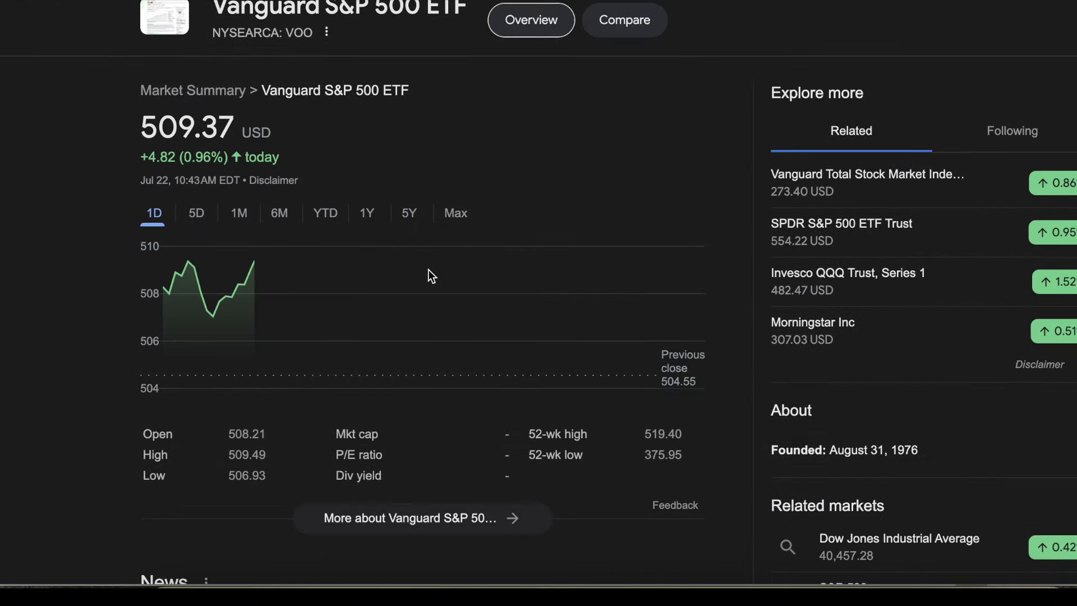
scroll(429, 275, down, 4)
scroll(430, 276, down, 10)
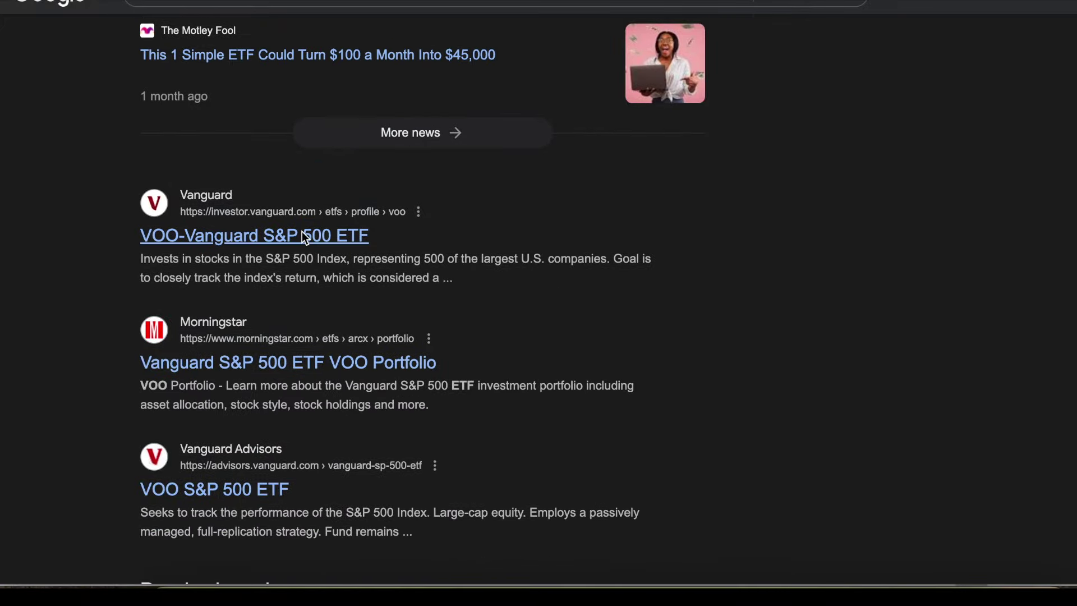
click(303, 236)
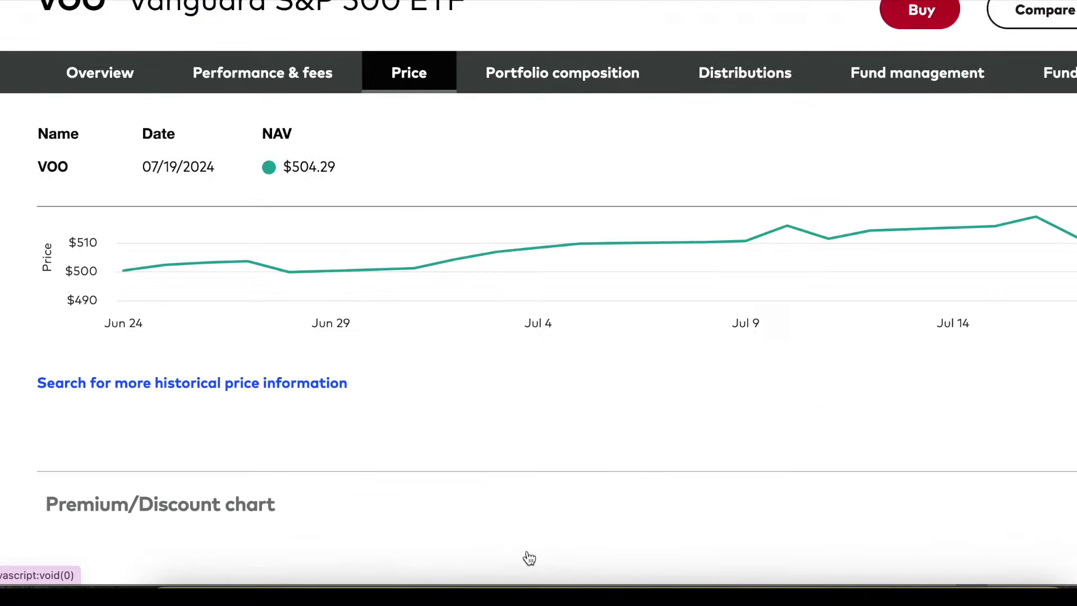
Examine the equity holdings in VOO's portfolio composition and highlight Microsoft's percentage of the fund
scroll(613, 428, down, 2)
scroll(613, 422, down, 15)
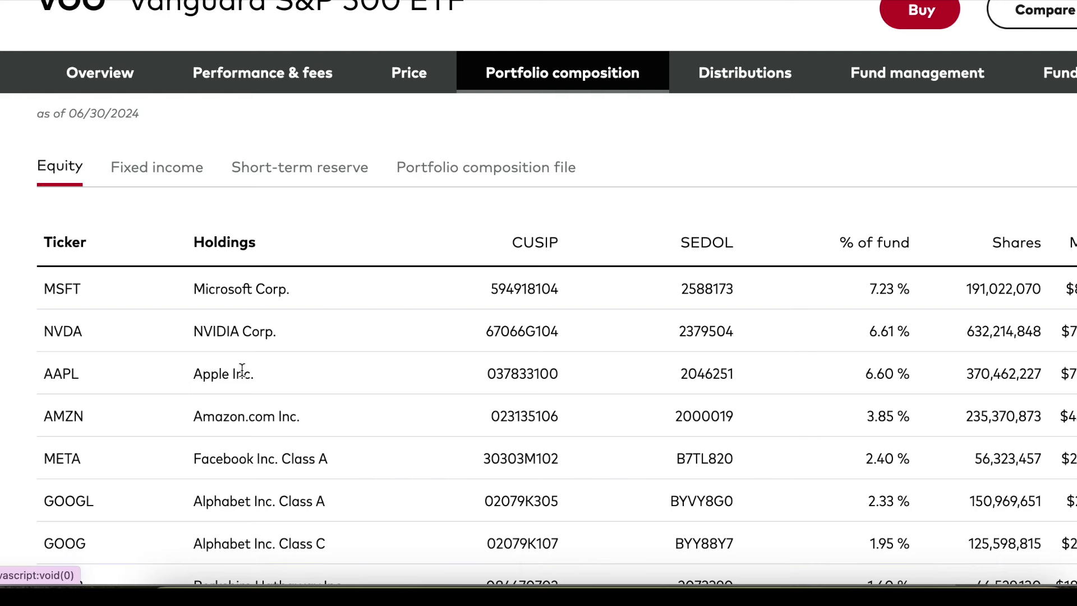
scroll(241, 373, down, 1)
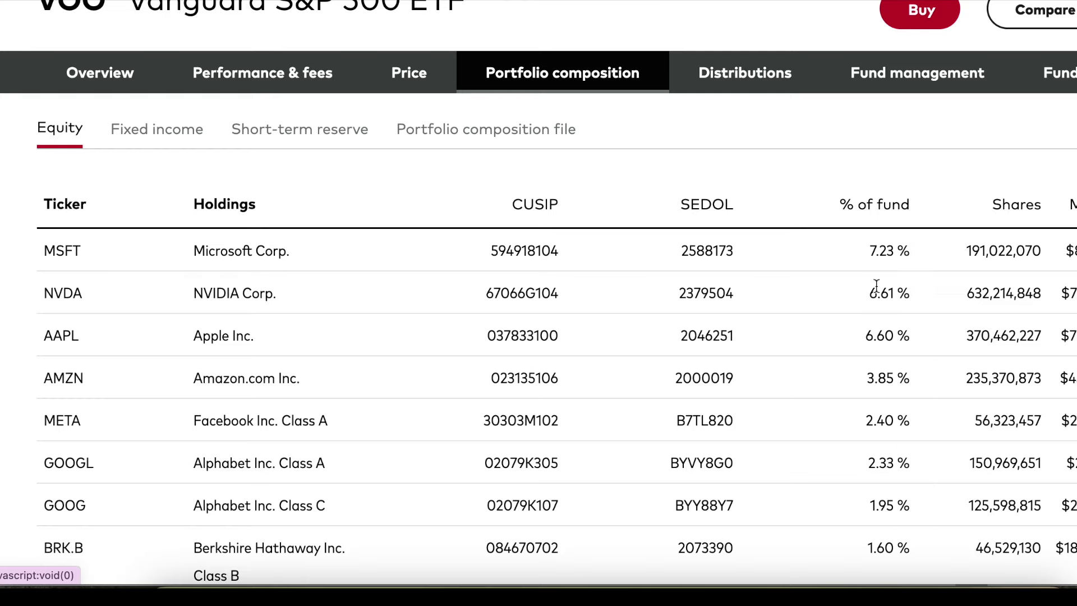
drag(883, 249, 857, 257)
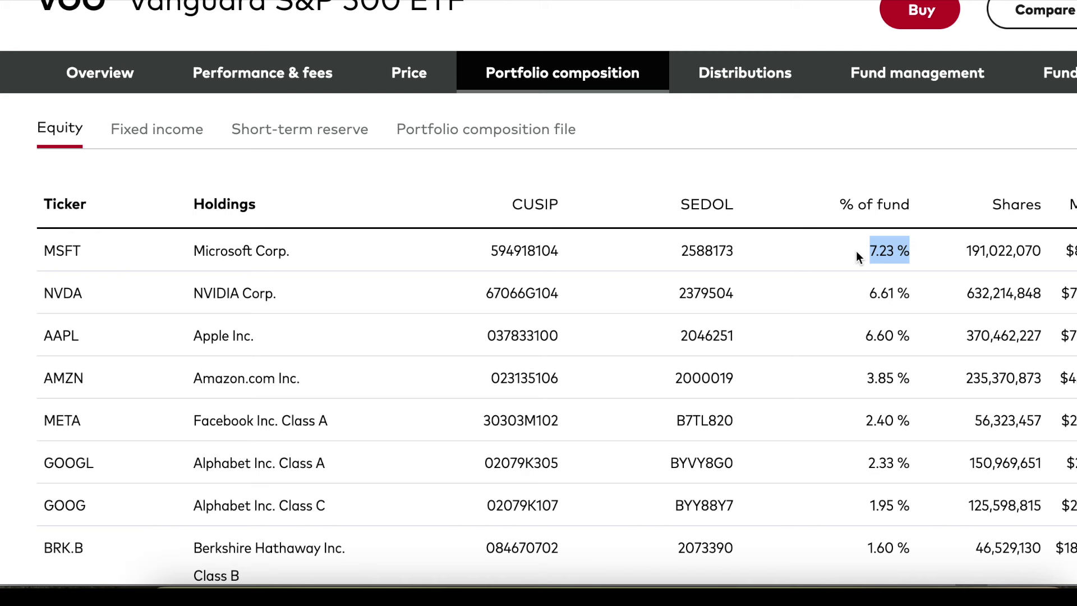
Switch back to the portfolio spreadsheet and delete the entire VOO row
click(697, 598)
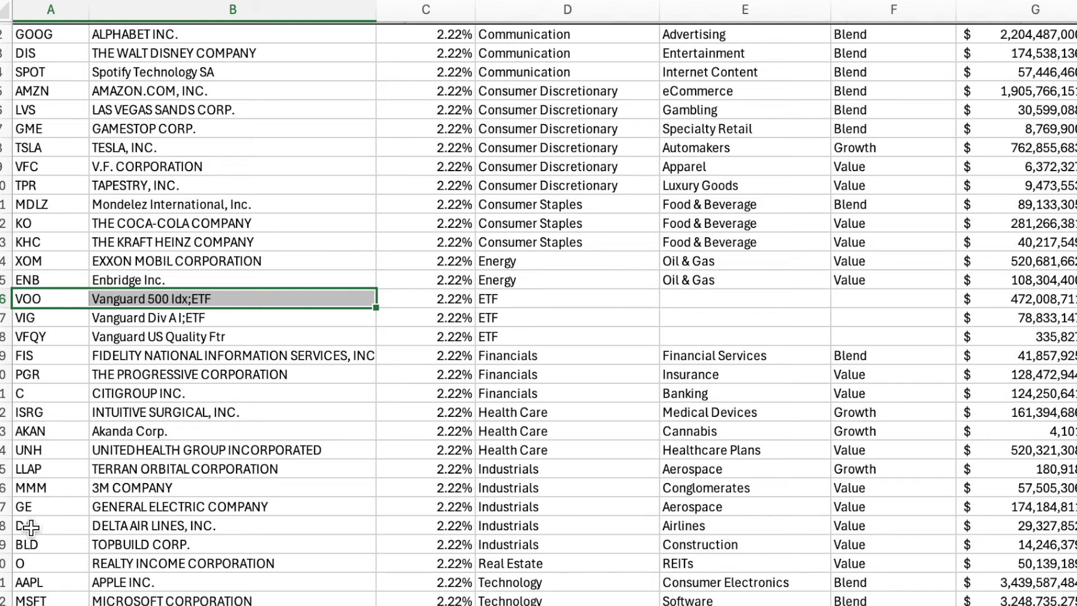
click(5, 299)
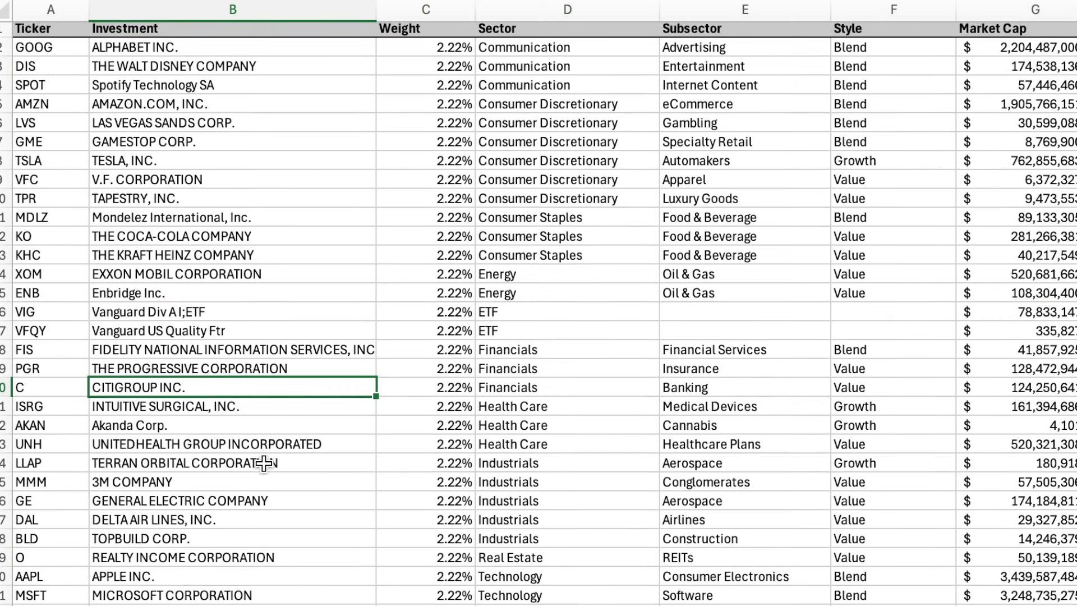
scroll(264, 464, up, 1)
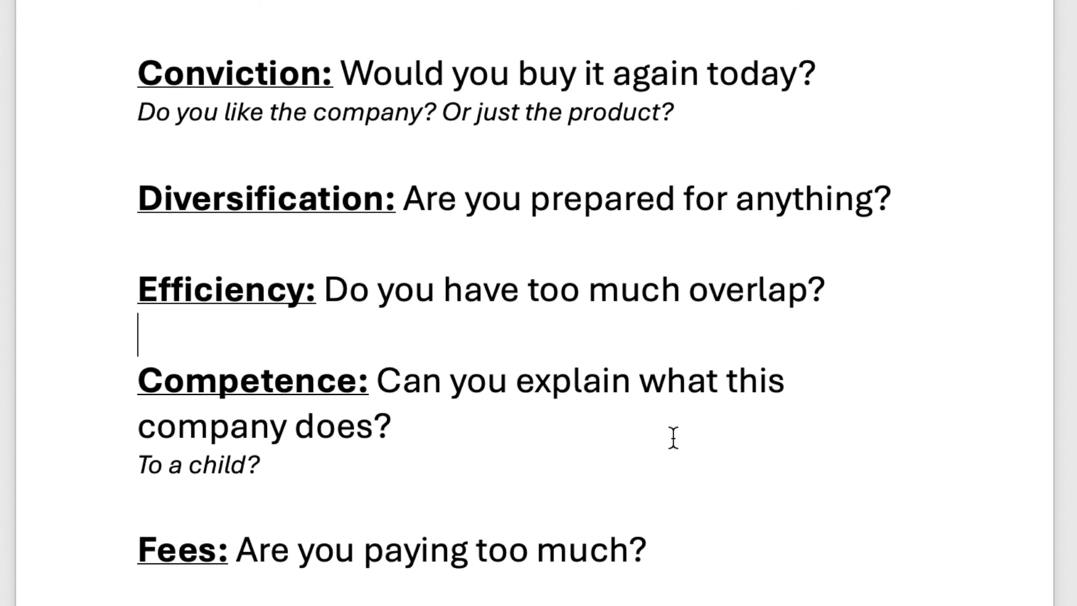
Highlight the Conviction heading and the Diversification heading in turn in the portfolio checklist document
click(700, 559)
drag(127, 68, 319, 72)
drag(136, 190, 385, 188)
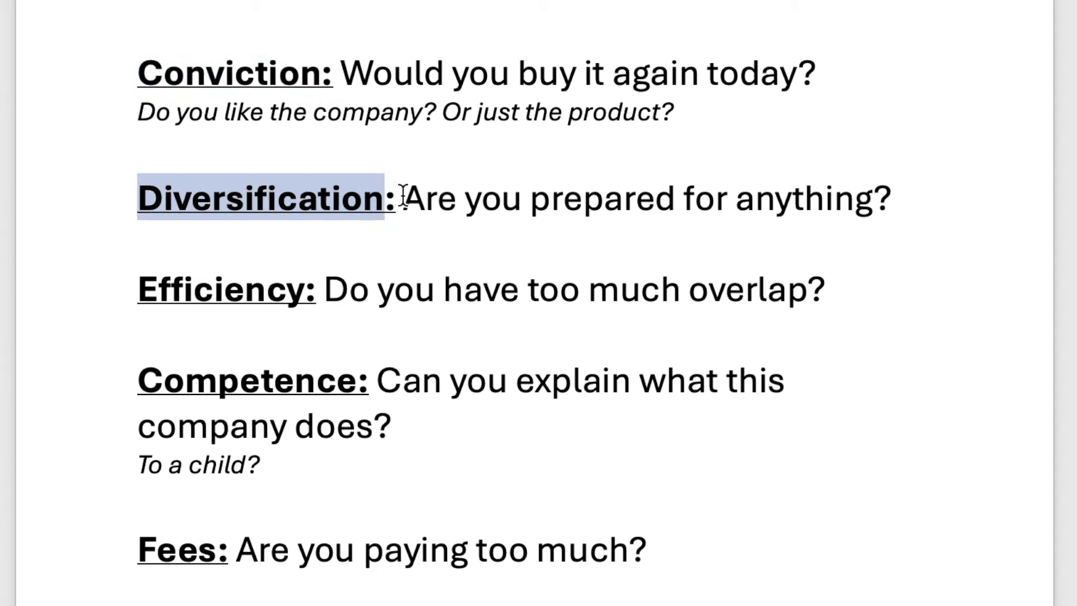